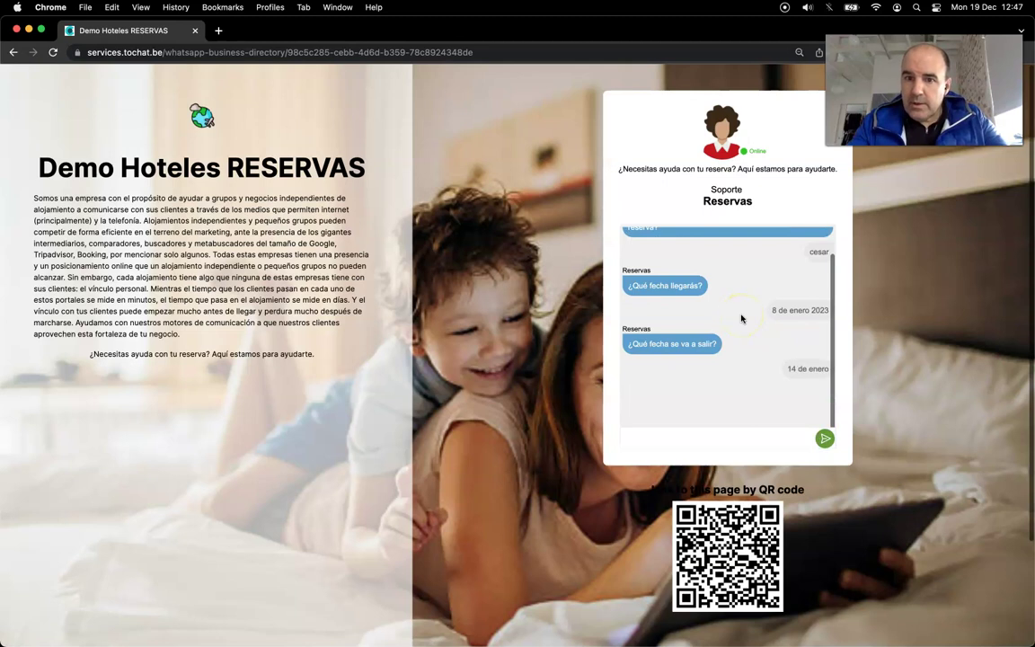
# Step: Answer the Reservas chat with 2 guests and the contact phone number
pyautogui.click(696, 438)
pyautogui.click(823, 438)
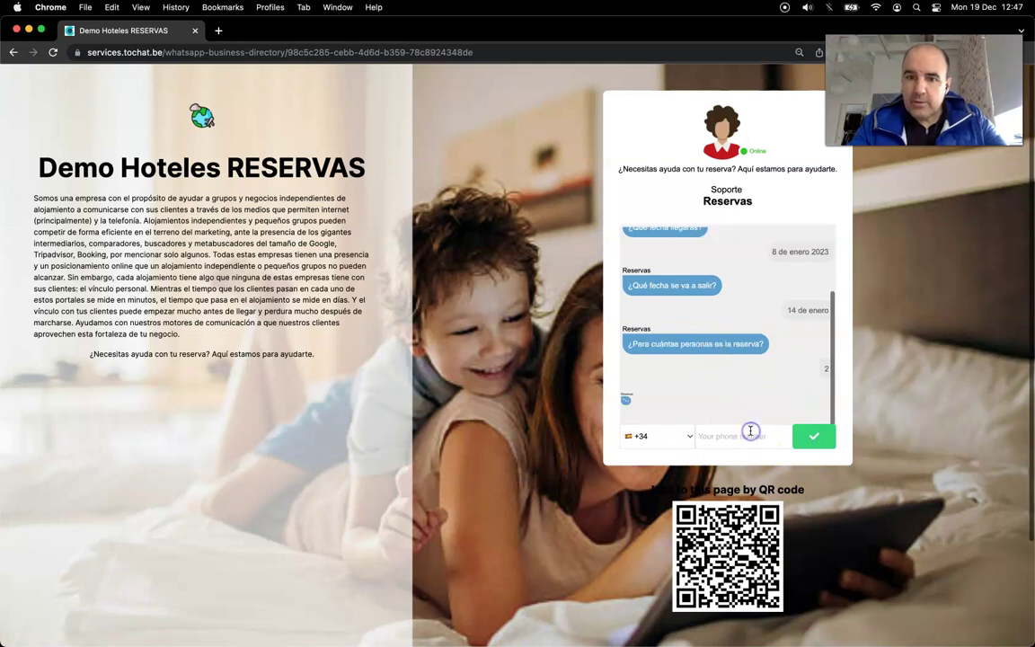
pyautogui.click(750, 431)
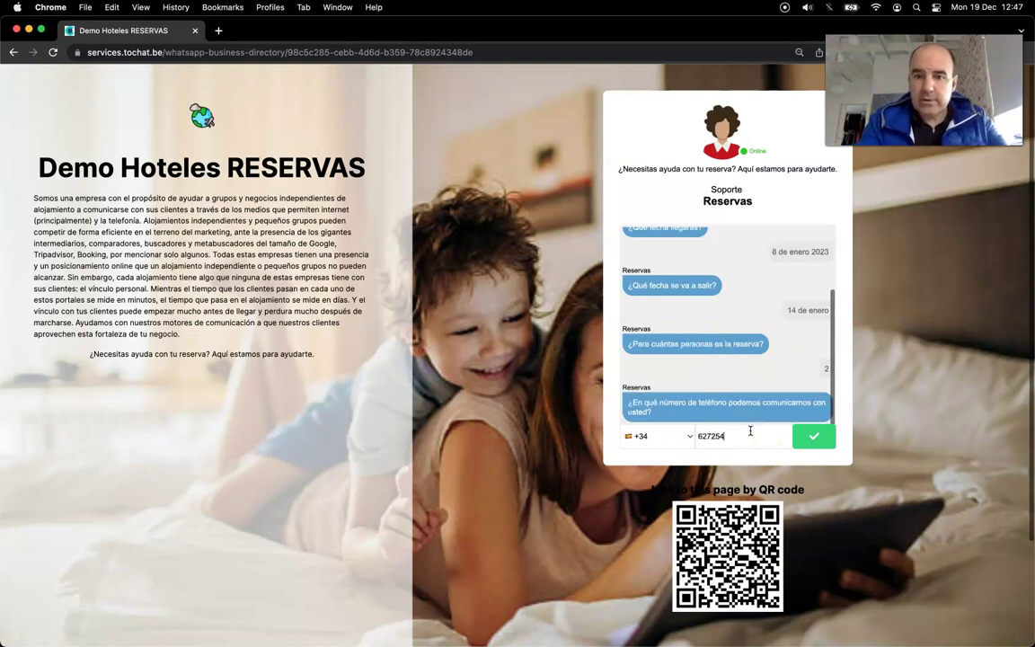
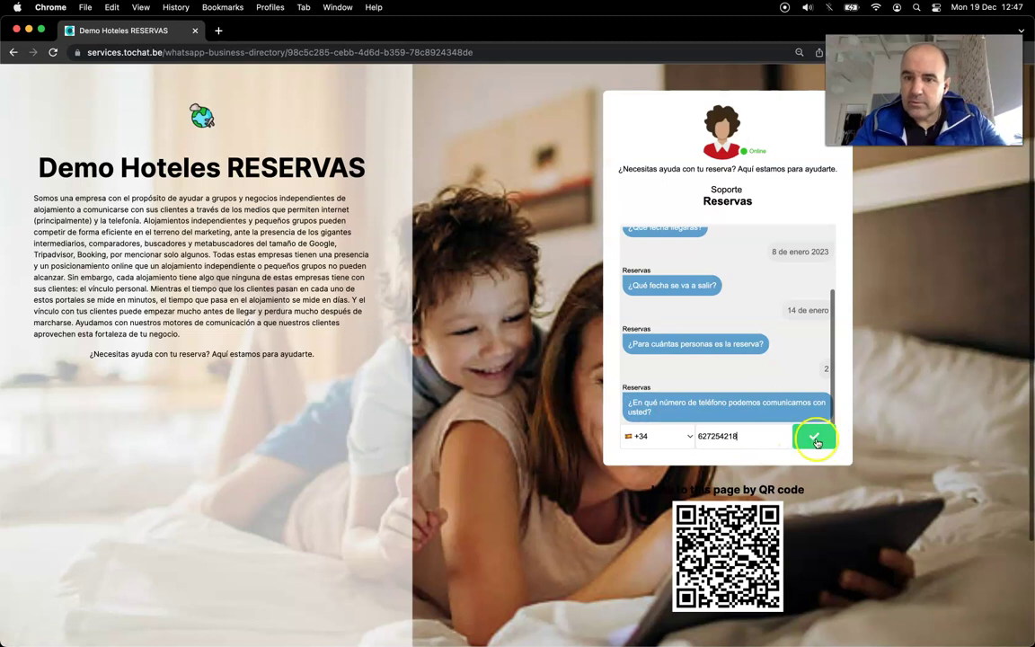
pyautogui.click(814, 435)
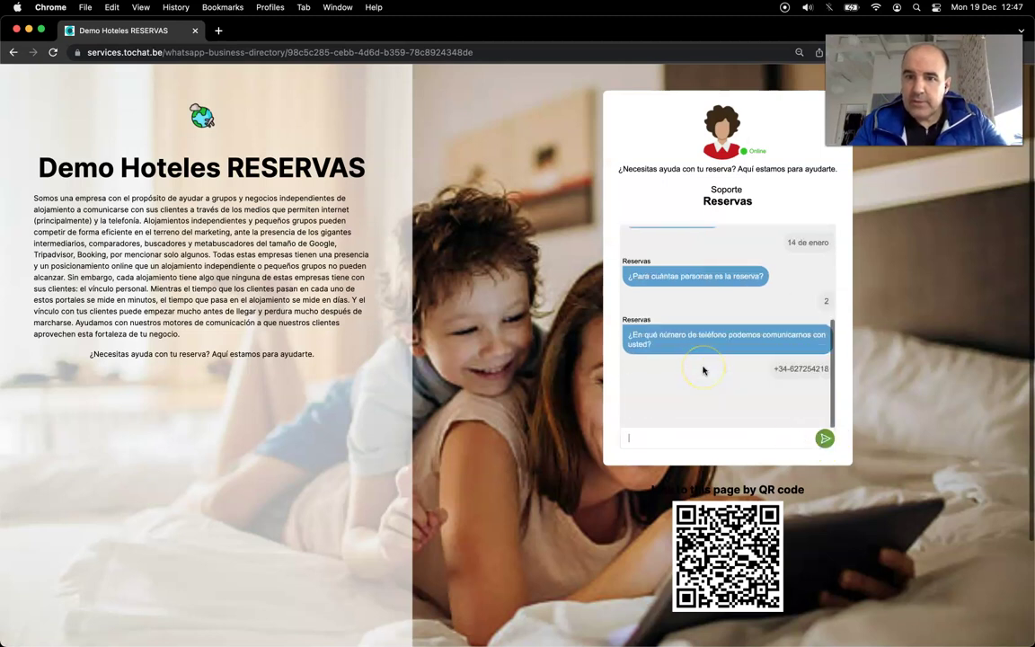
# Step: Send the contact e-mail and a special request about going to a musical
pyautogui.click(683, 436)
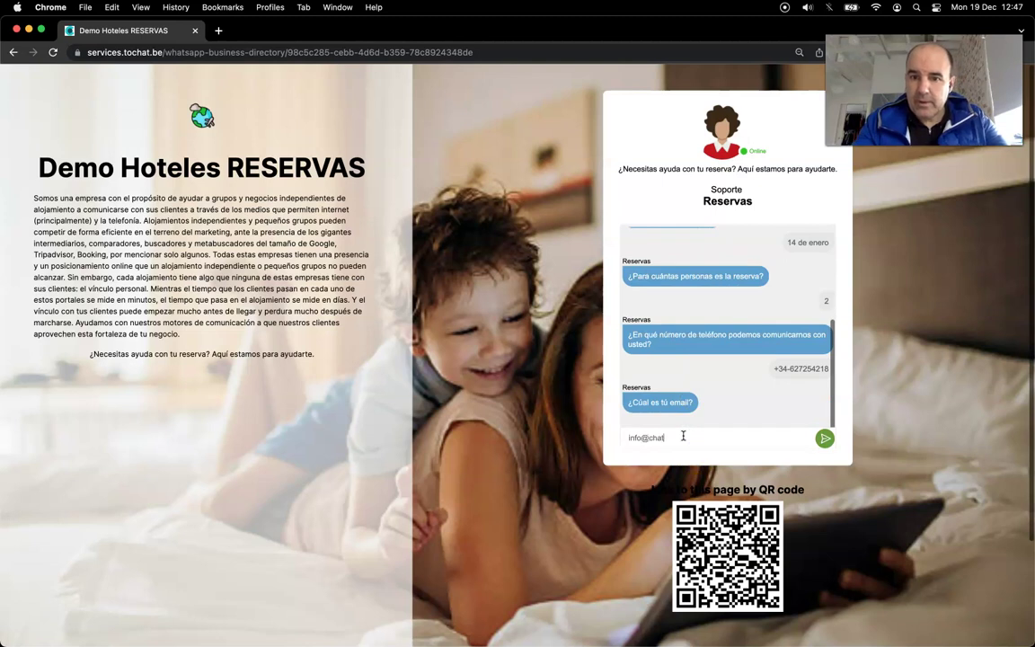
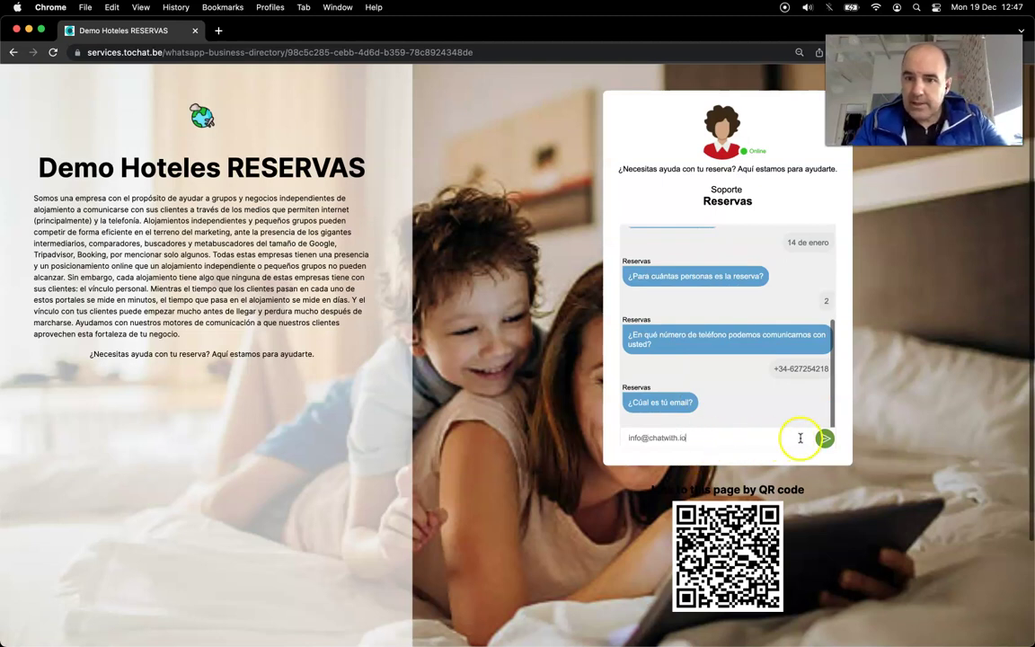
pyautogui.click(825, 438)
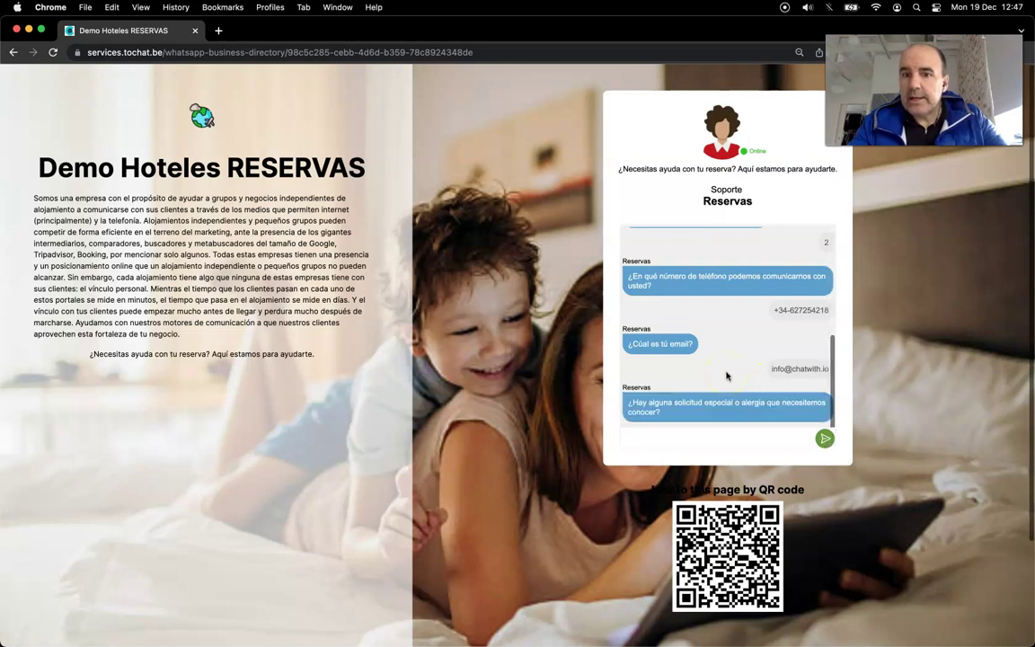
pyautogui.click(696, 438)
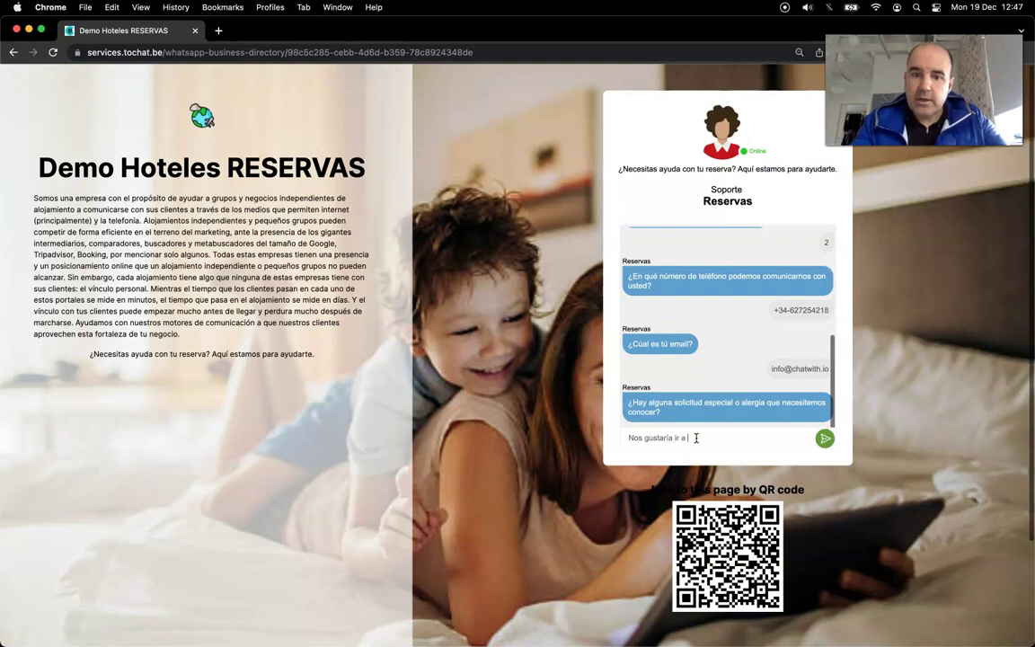
pyautogui.write('Nos gustaría ir a algún musical')
pyautogui.click(825, 438)
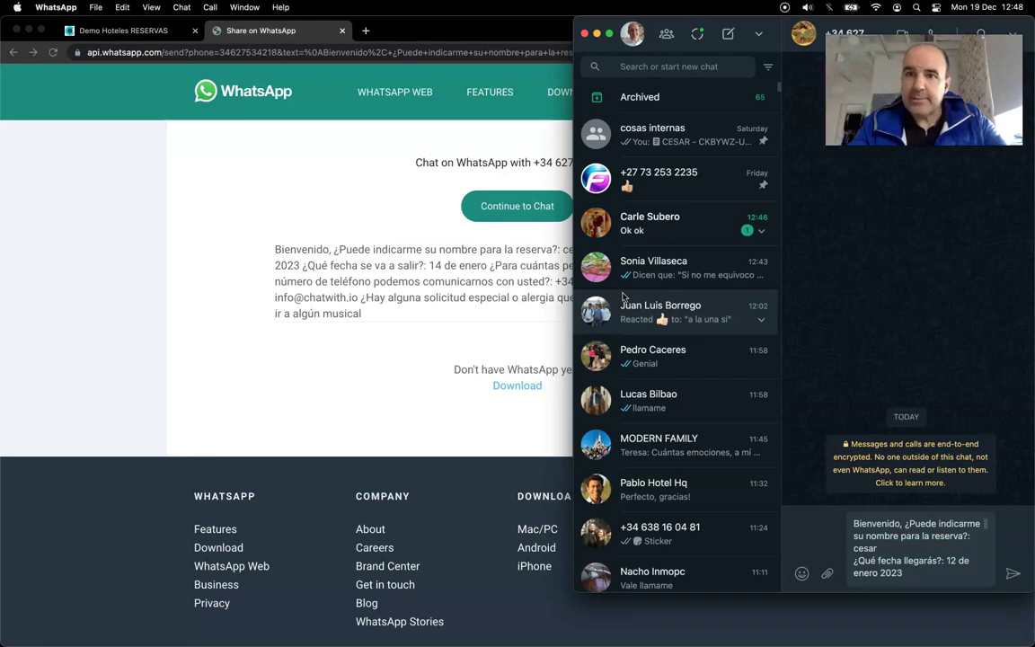
# Step: Close the WhatsApp share page holding the prefilled booking message
pyautogui.click(320, 255)
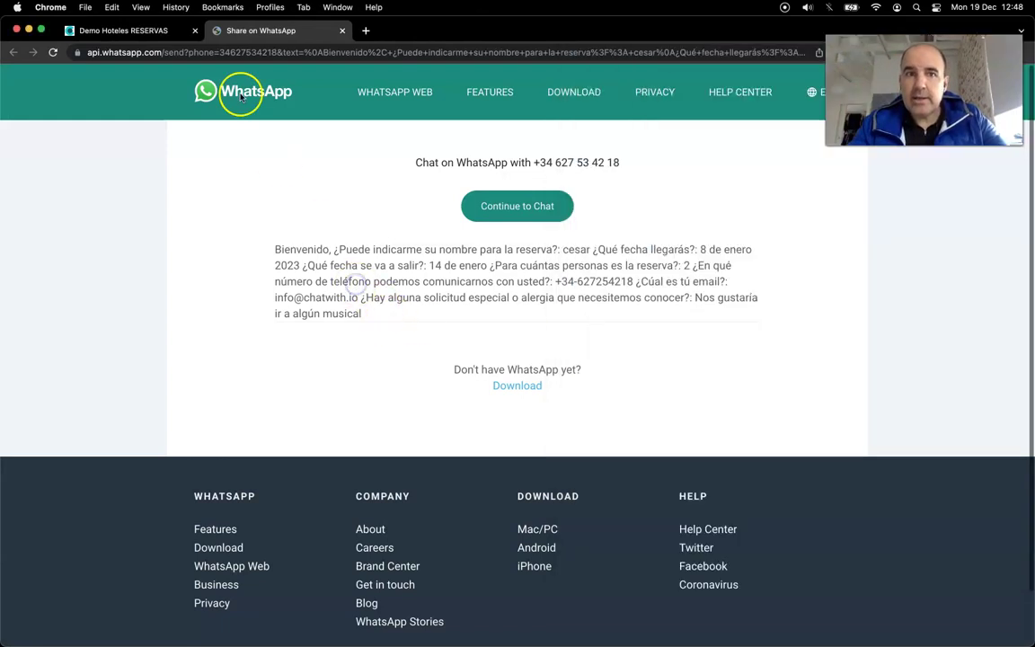
pyautogui.click(342, 31)
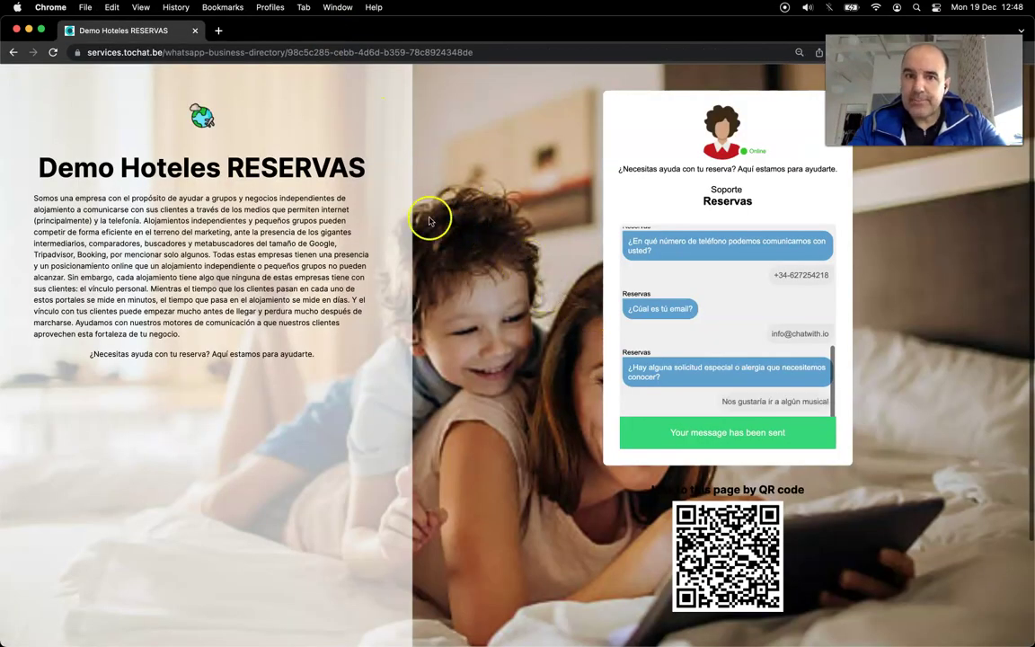
# Step: Open the Demo Hoteles RESERVAS Leads list and review the newest lead's form answers
pyautogui.click(13, 53)
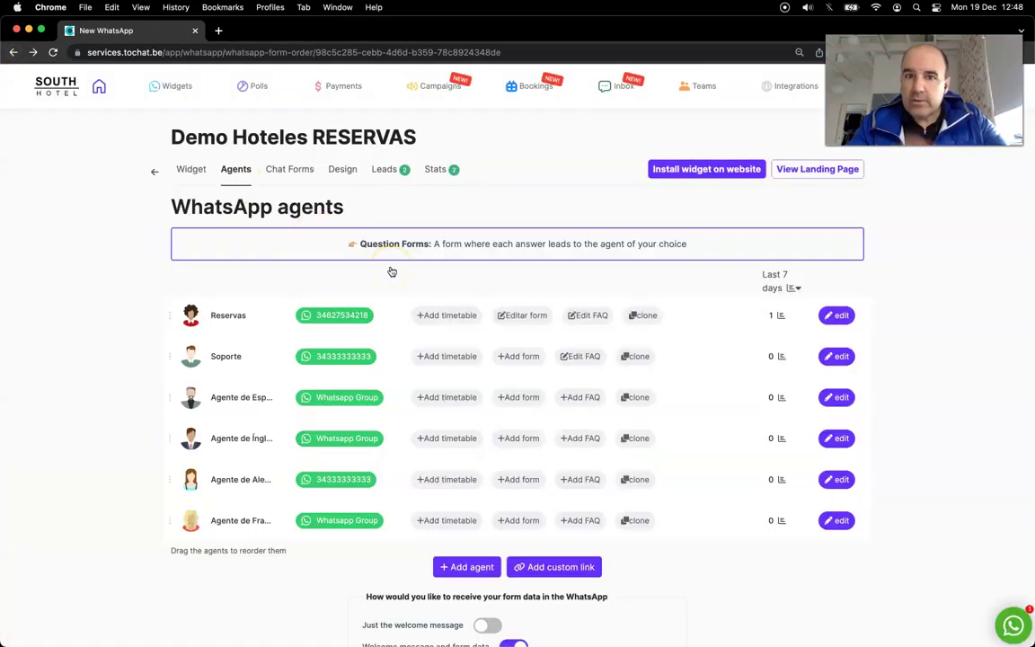
pyautogui.click(381, 170)
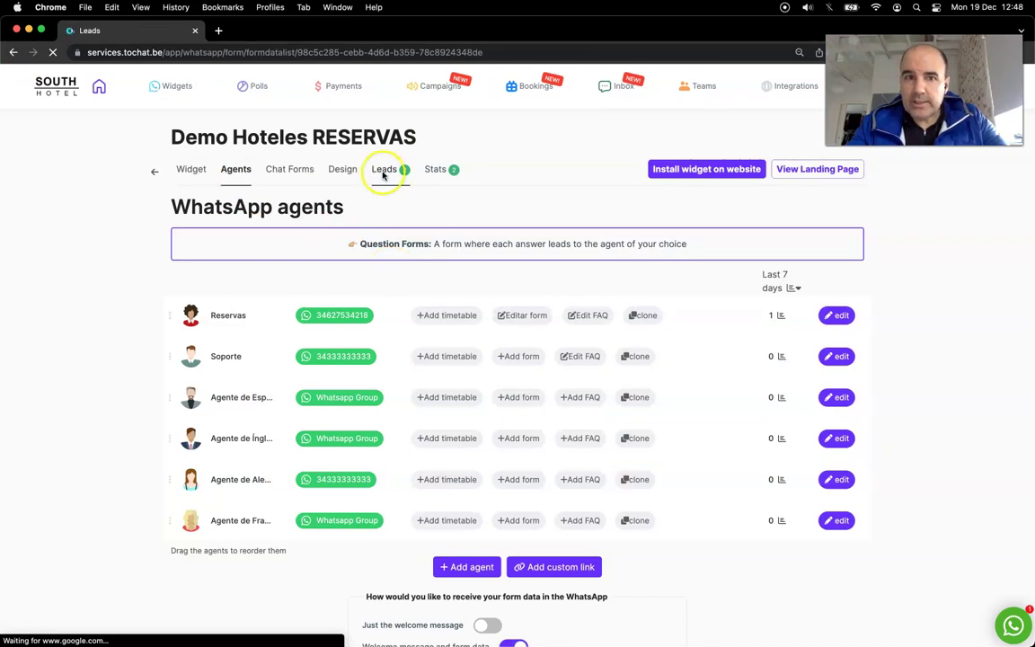
pyautogui.tripleClick(350, 139)
pyautogui.click(293, 295)
pyautogui.moveTo(353, 363); pyautogui.dragTo(384, 399)
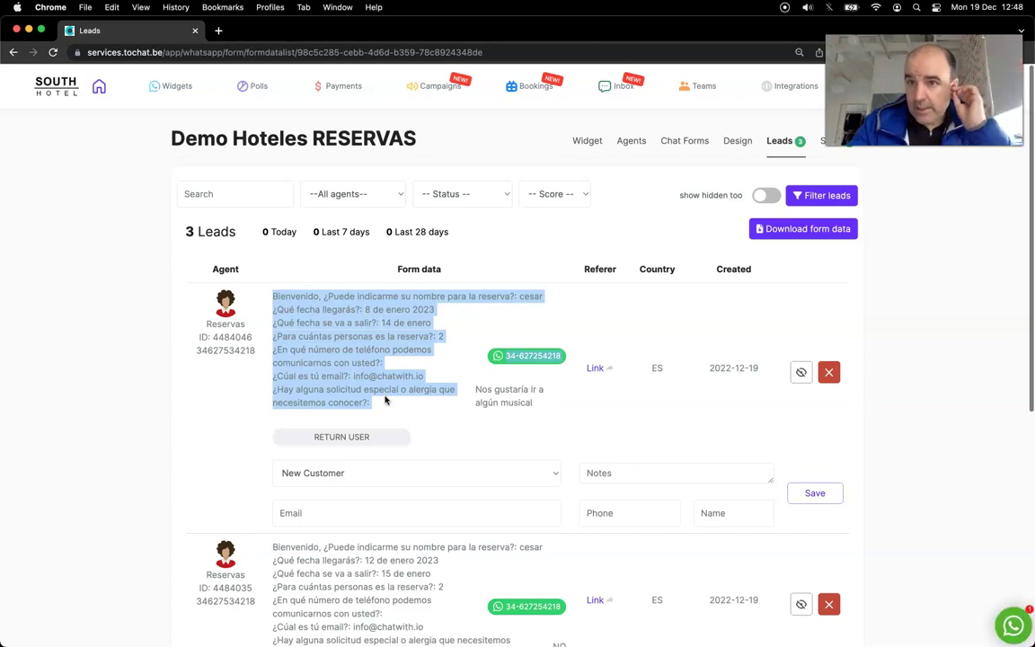
pyautogui.click(449, 359)
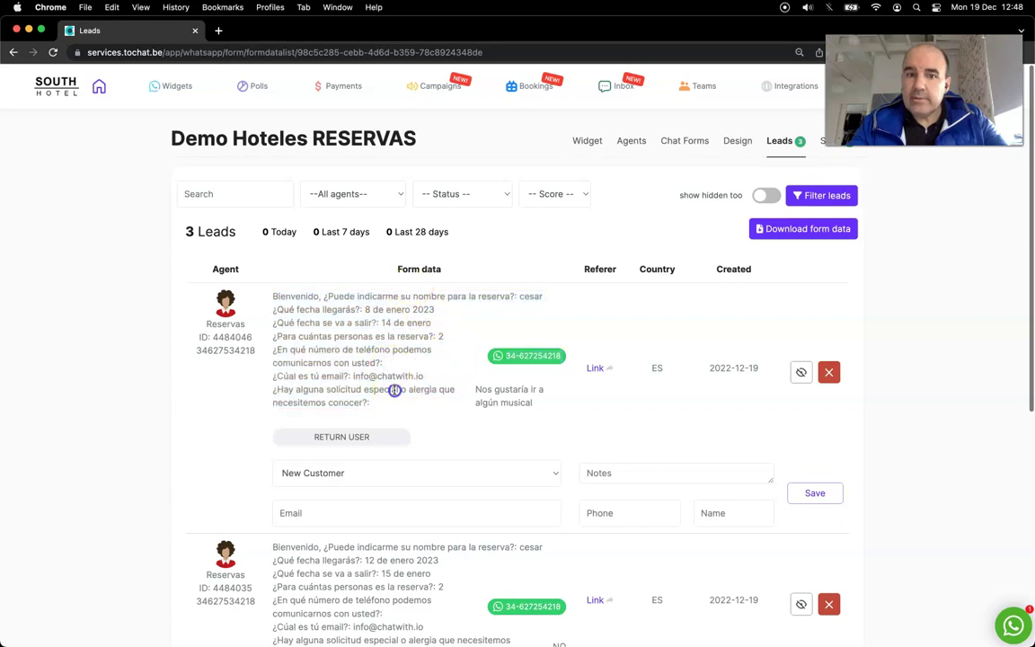
pyautogui.tripleClick(376, 299)
pyautogui.click(404, 323)
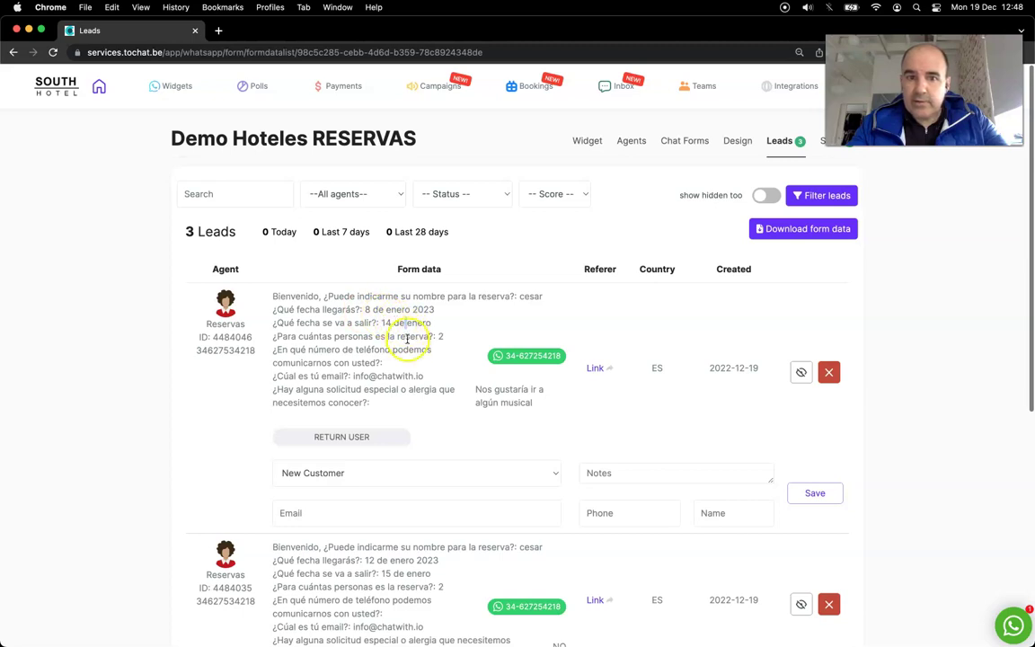
pyautogui.click(530, 360)
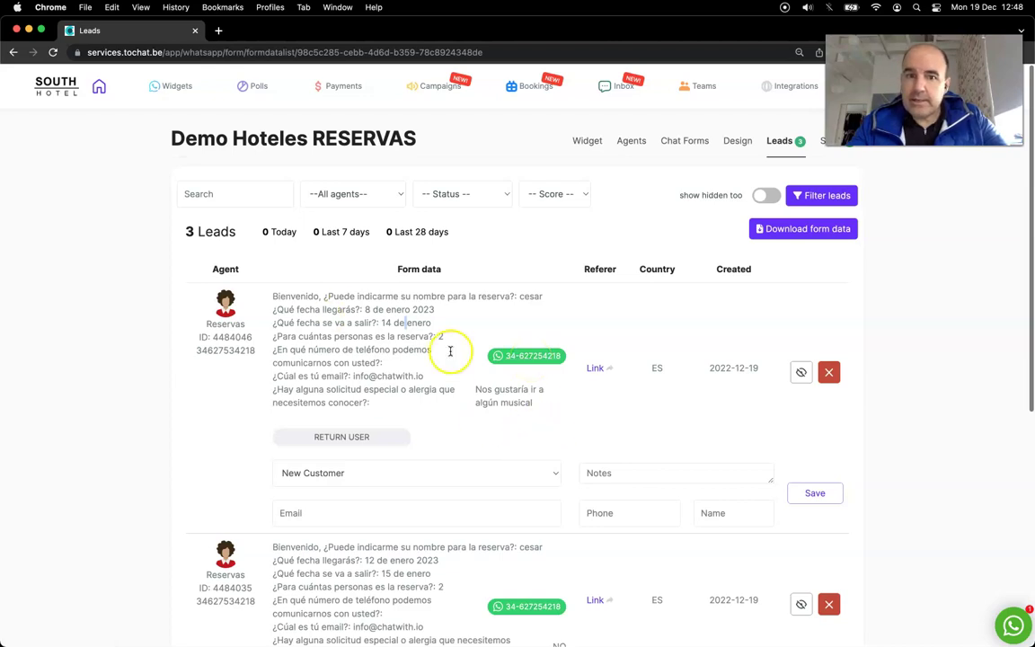
pyautogui.scroll(-1, 458, 459)
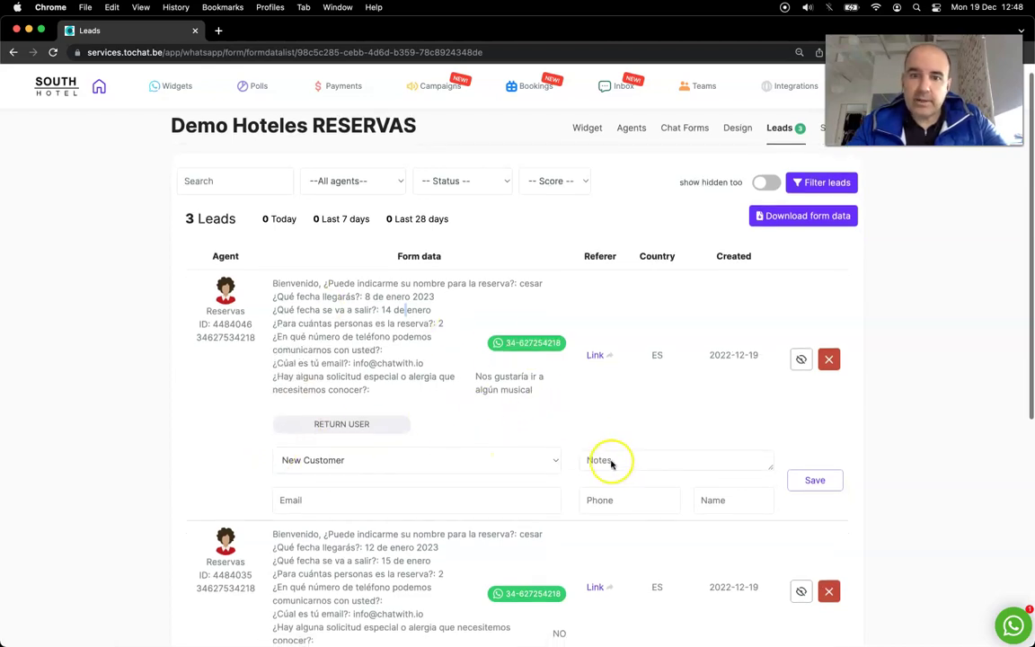
# Step: Save the note 'Quiere ir a un musical' on the first lead and dismiss the popup
pyautogui.click(613, 462)
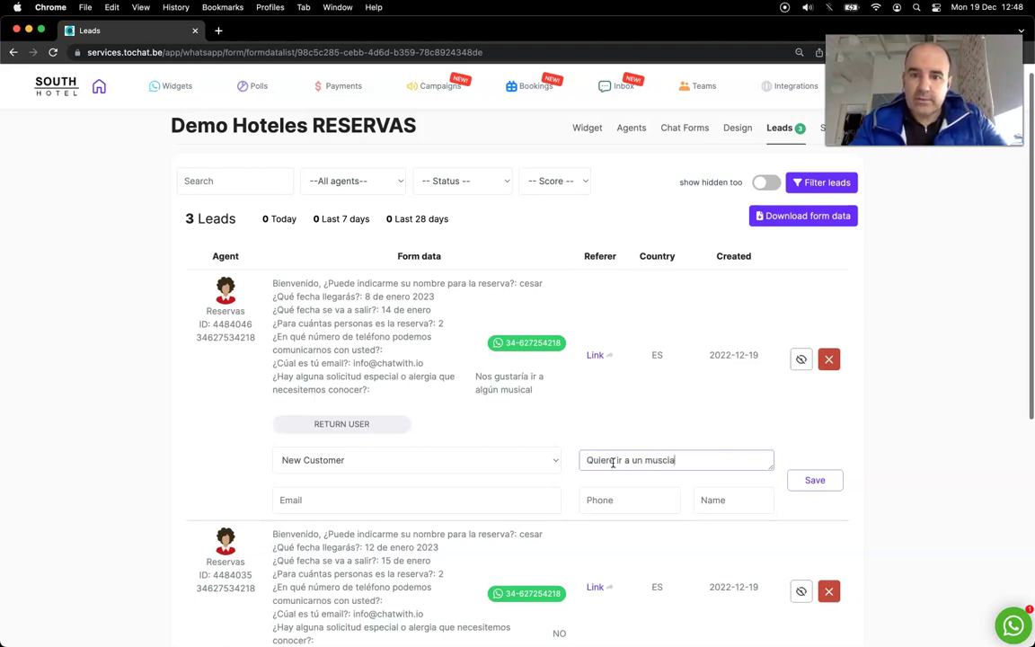
pyautogui.write('Quiere ir a un musical')
pyautogui.click(814, 479)
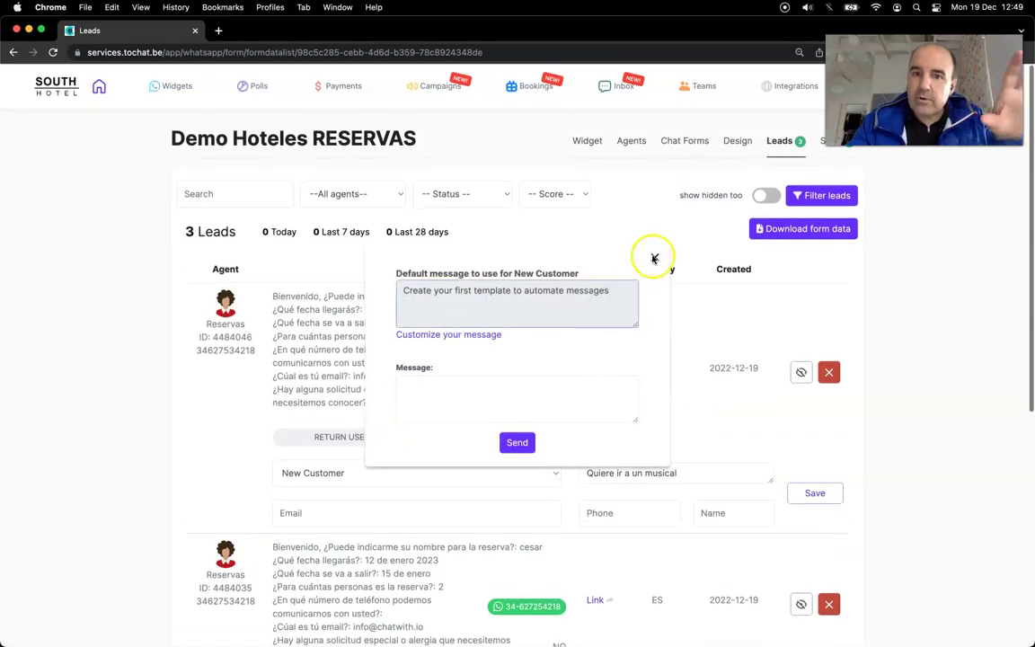
pyautogui.click(654, 258)
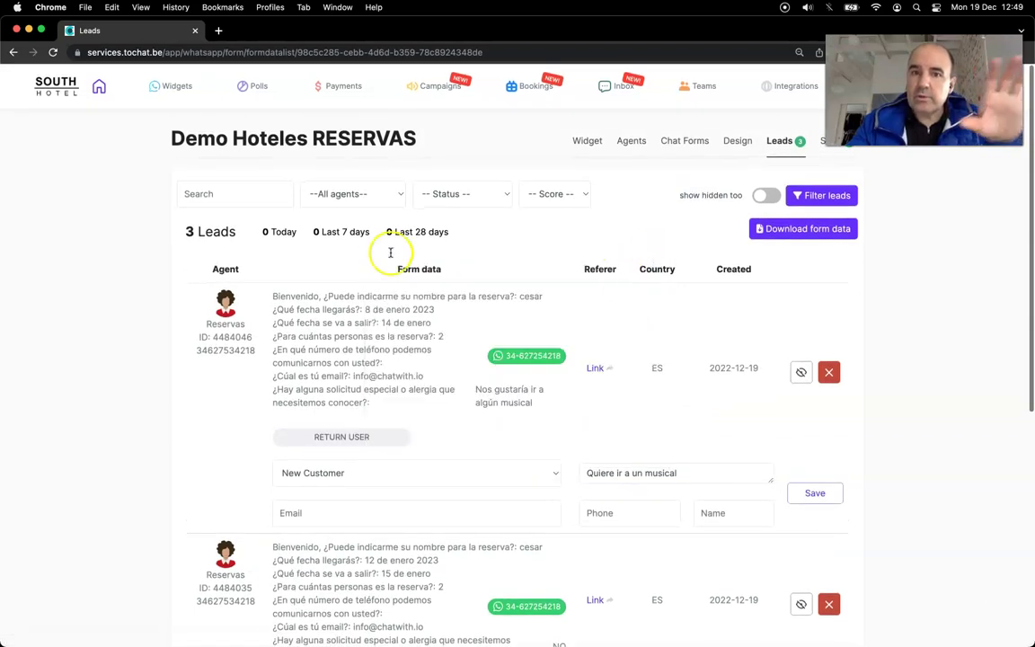
# Step: Open the Reservas agent's form editor from the Agents list
pyautogui.click(628, 143)
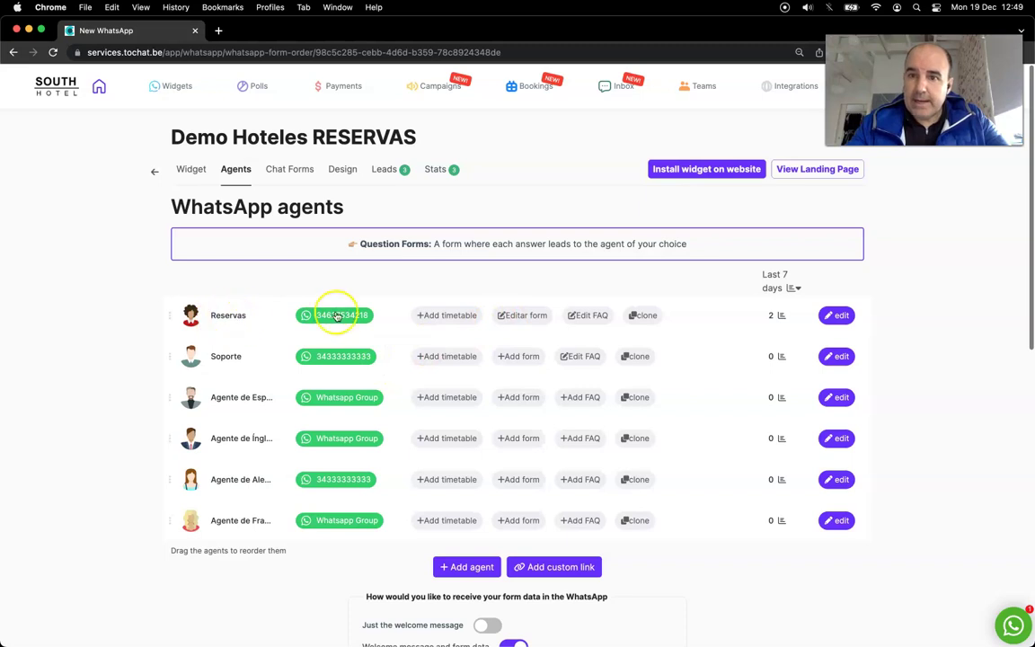
pyautogui.click(523, 316)
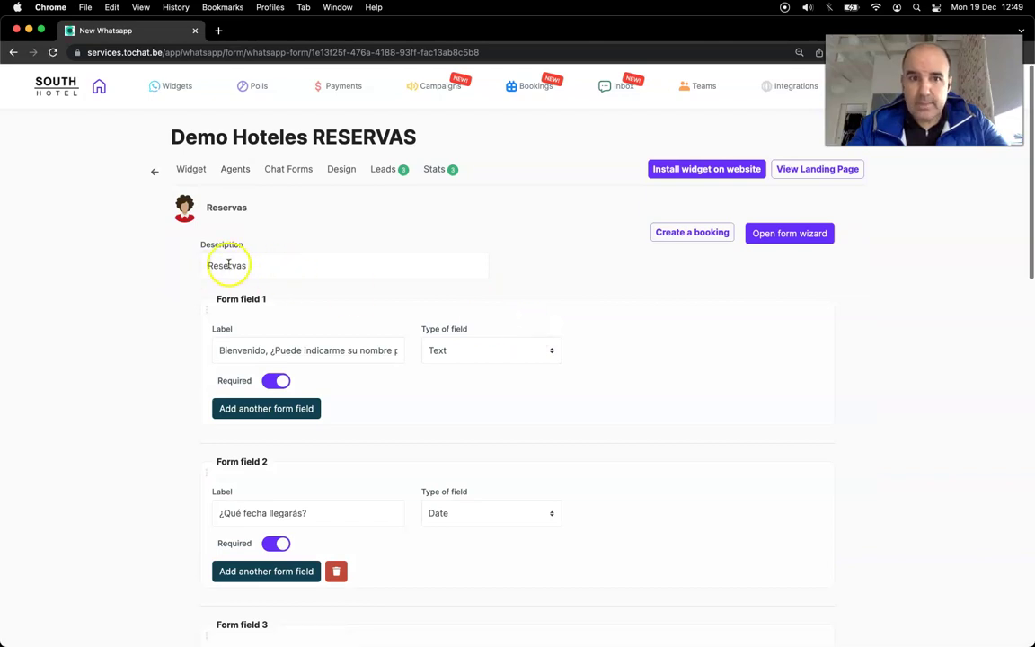
pyautogui.doubleClick(227, 265)
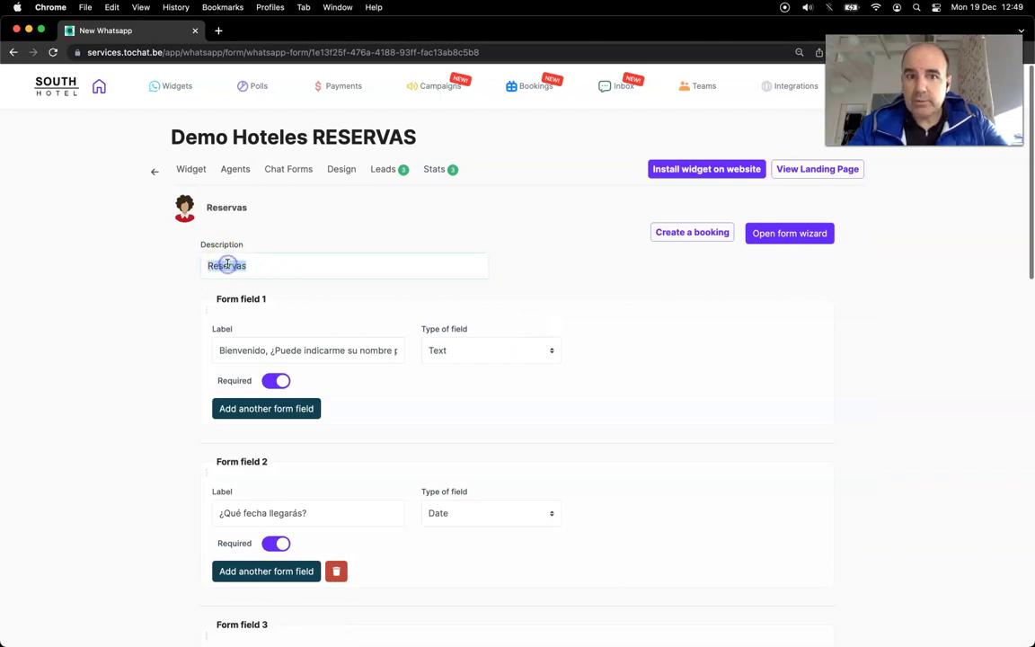
pyautogui.tripleClick(308, 351)
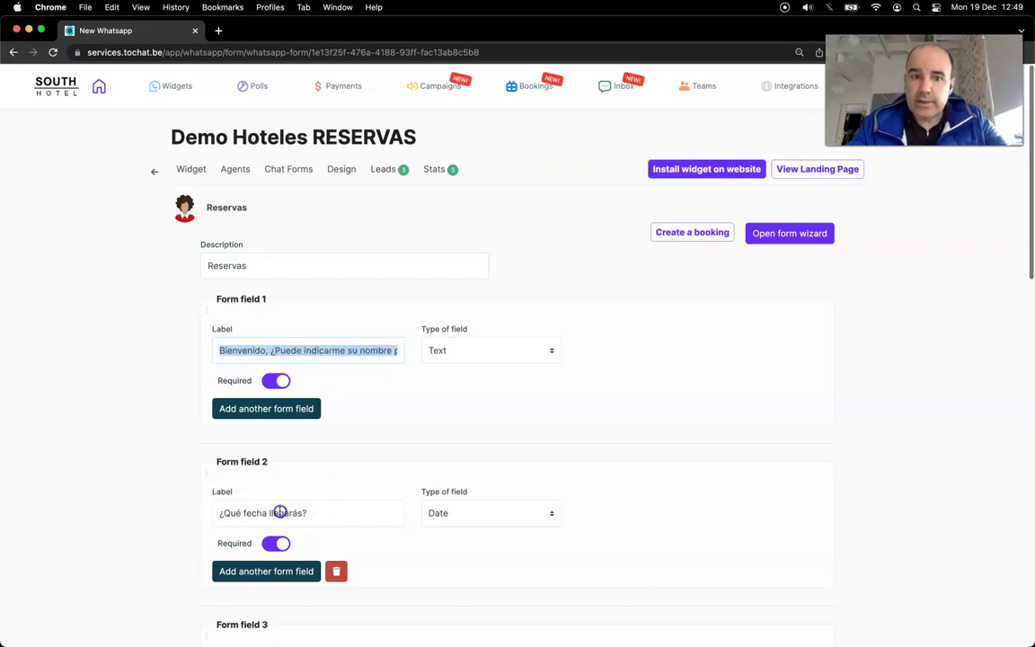
pyautogui.press('Tab')
pyautogui.press('Tab')
pyautogui.press('Tab')
pyautogui.press('Tab')
pyautogui.scroll(-3, 180, 503)
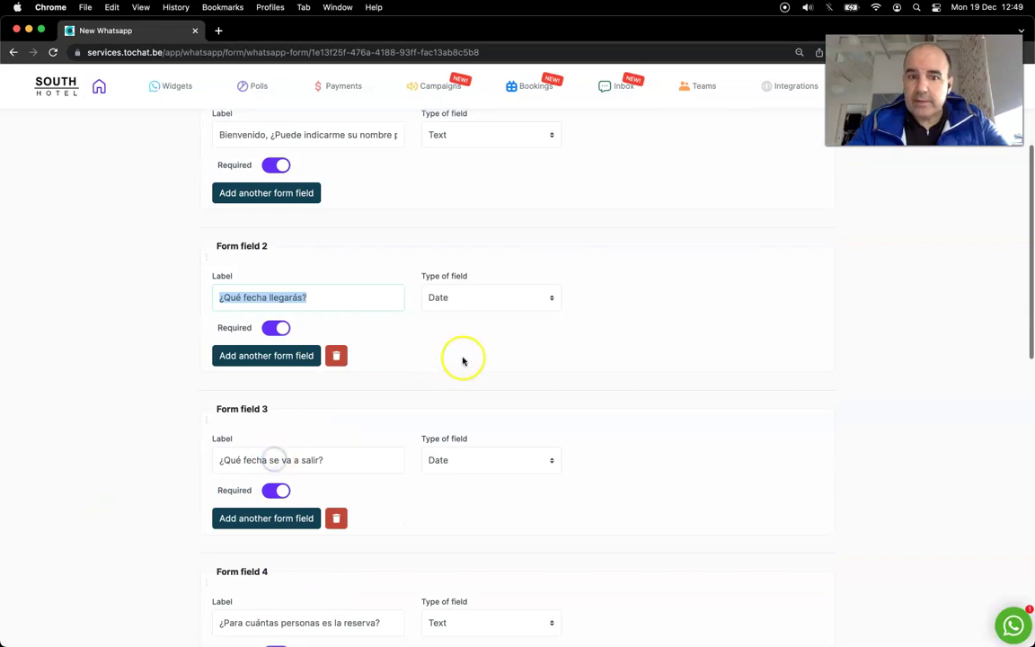
pyautogui.click(476, 299)
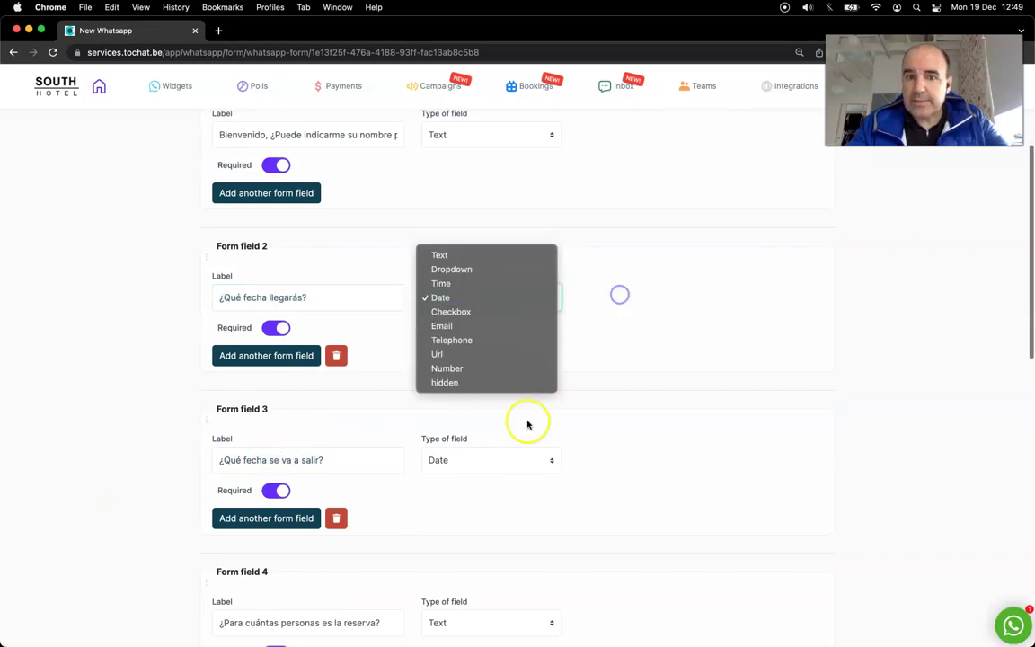
pyautogui.click(526, 431)
pyautogui.scroll(-2, 628, 430)
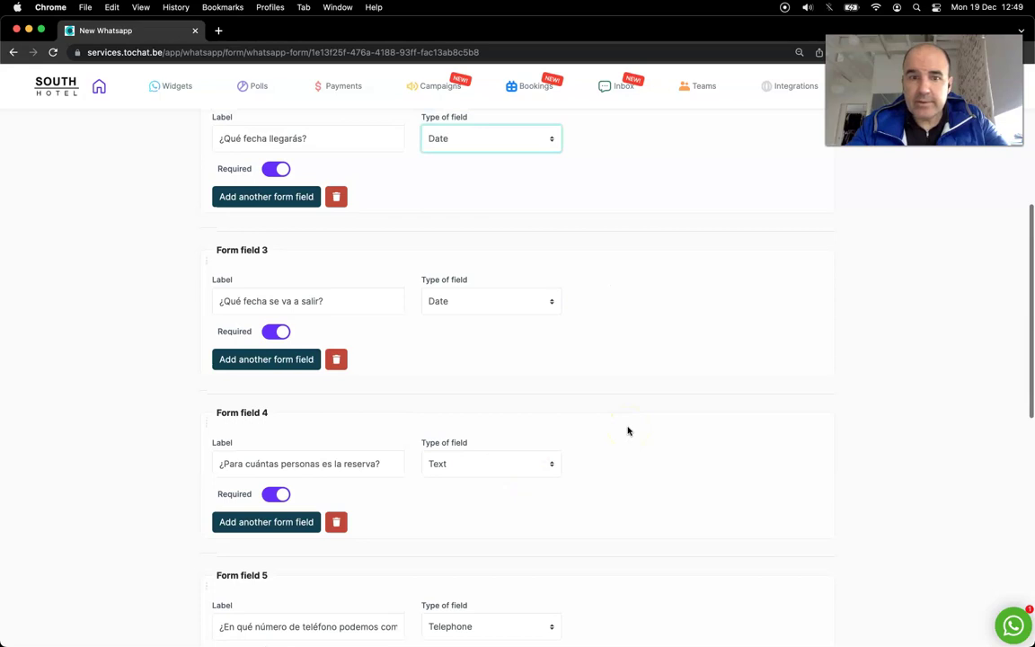
pyautogui.scroll(-1, 628, 430)
pyautogui.click(276, 269)
pyautogui.click(277, 270)
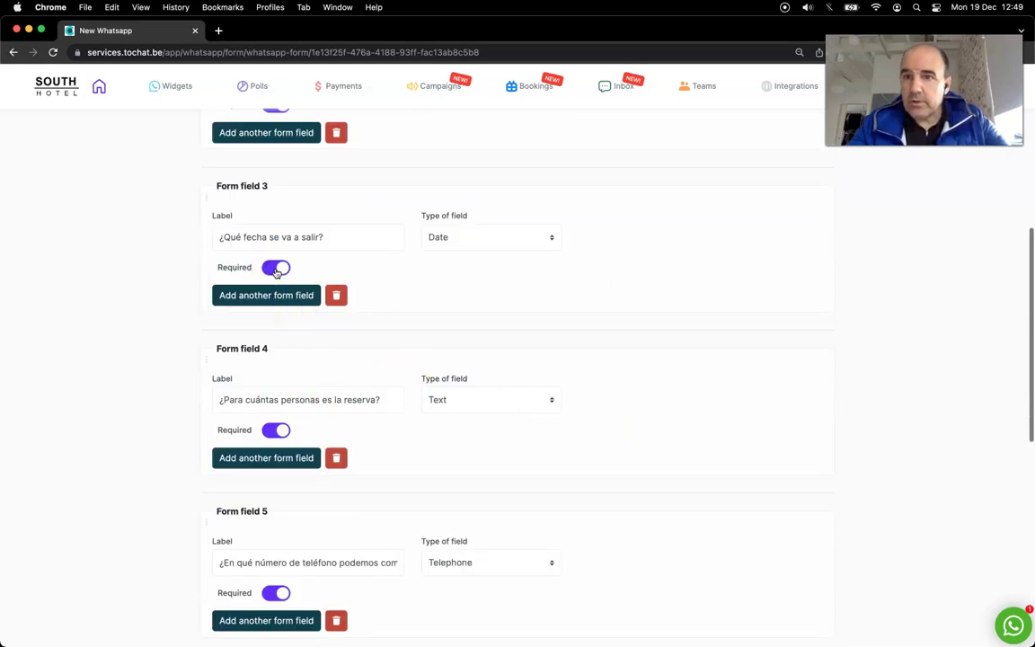
pyautogui.scroll(-1, 397, 298)
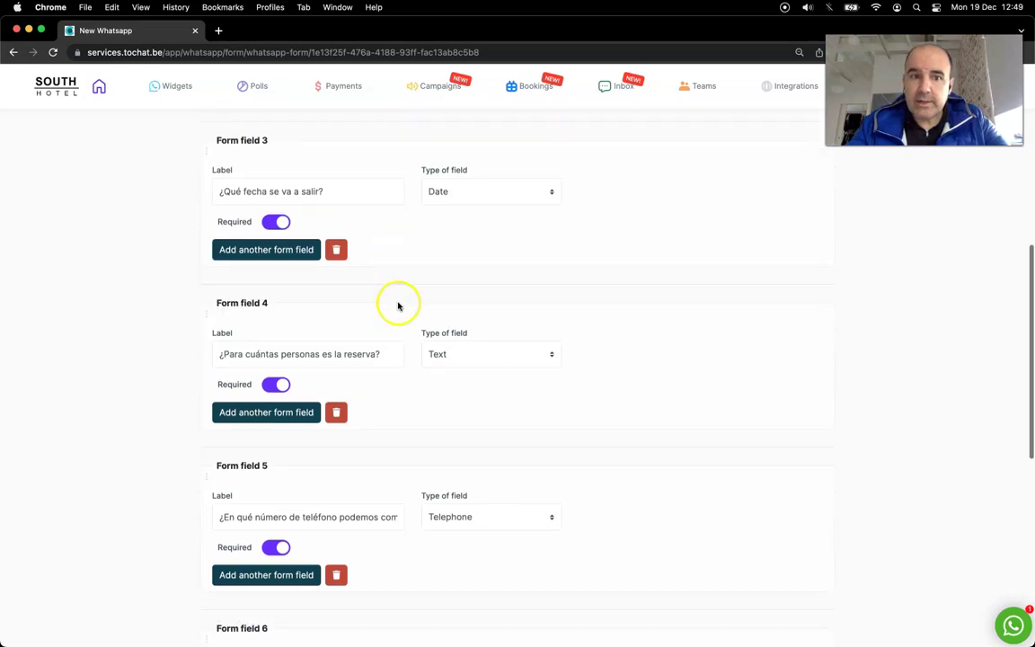
pyautogui.tripleClick(360, 318)
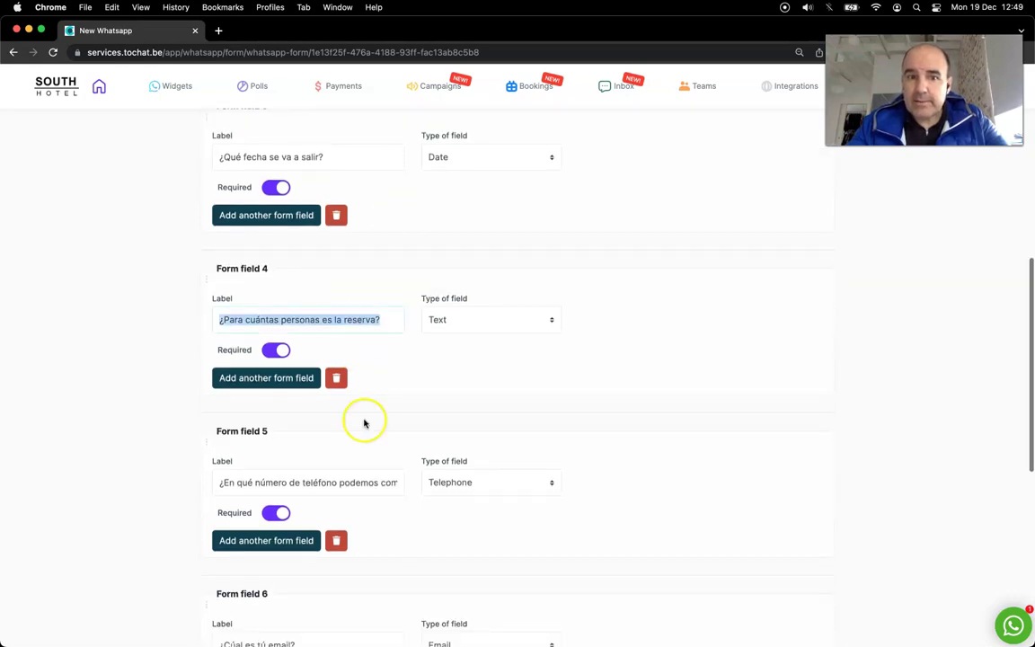
pyautogui.tripleClick(360, 482)
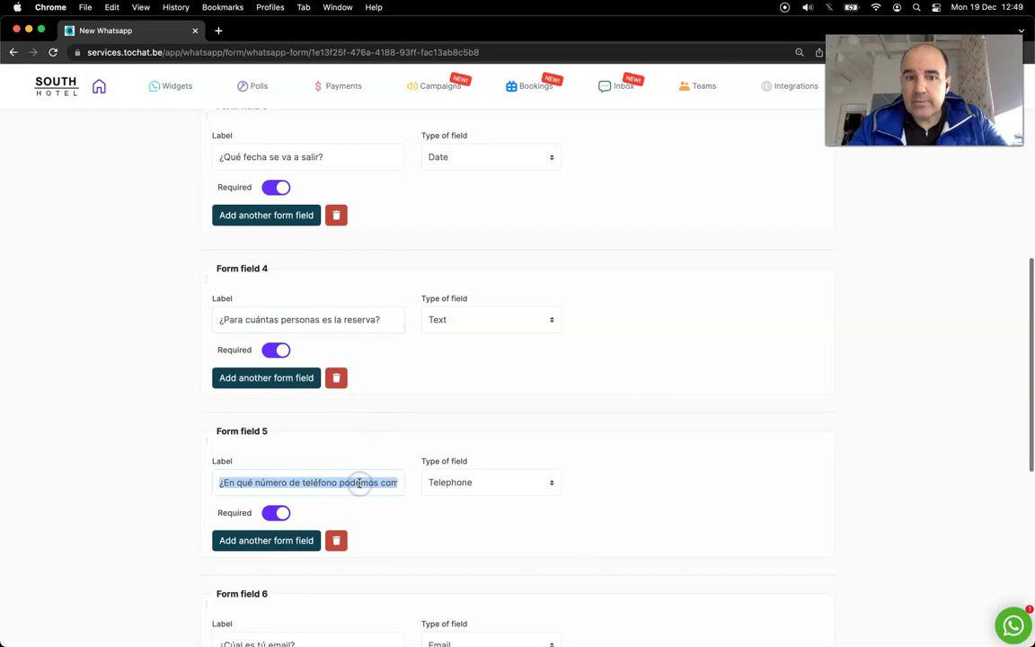
pyautogui.scroll(-1, 358, 483)
pyautogui.scroll(-2, 358, 483)
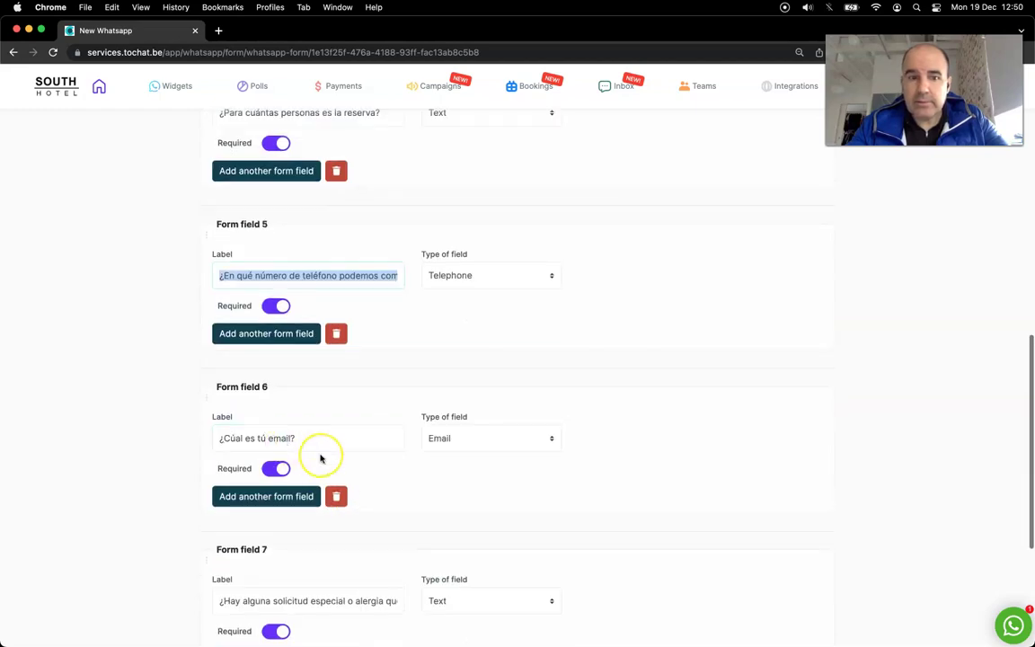
pyautogui.scroll(-3, 320, 459)
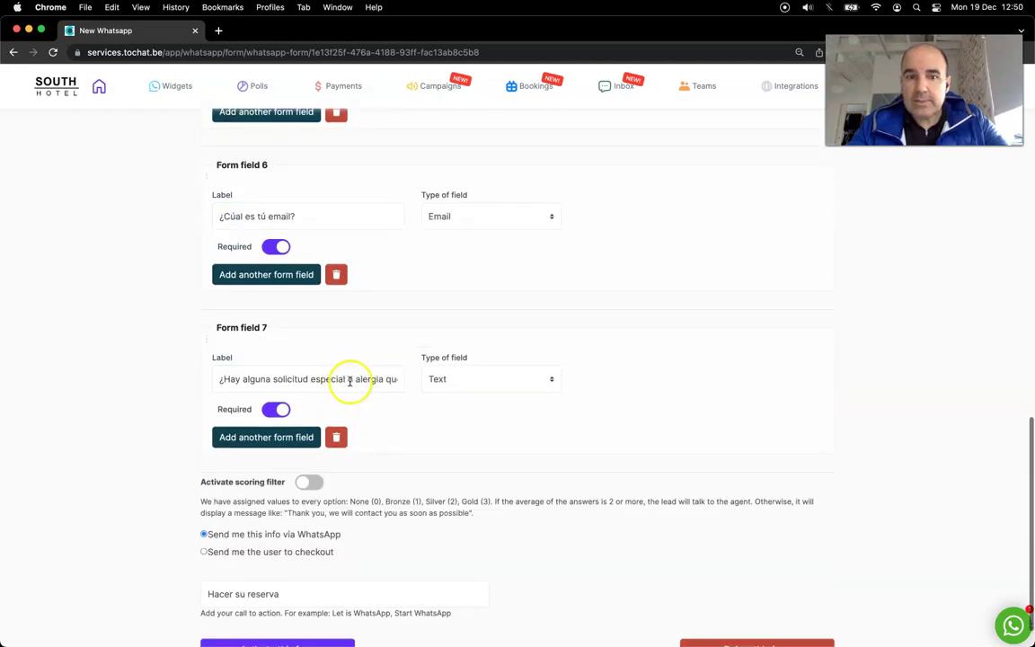
pyautogui.scroll(3, 373, 366)
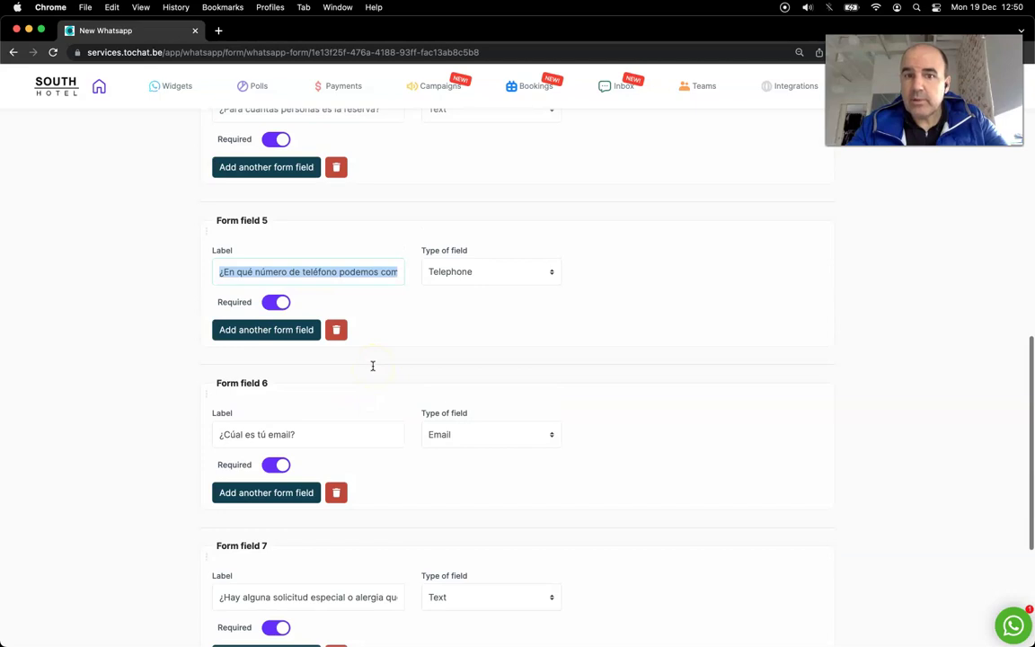
pyautogui.scroll(10, 373, 365)
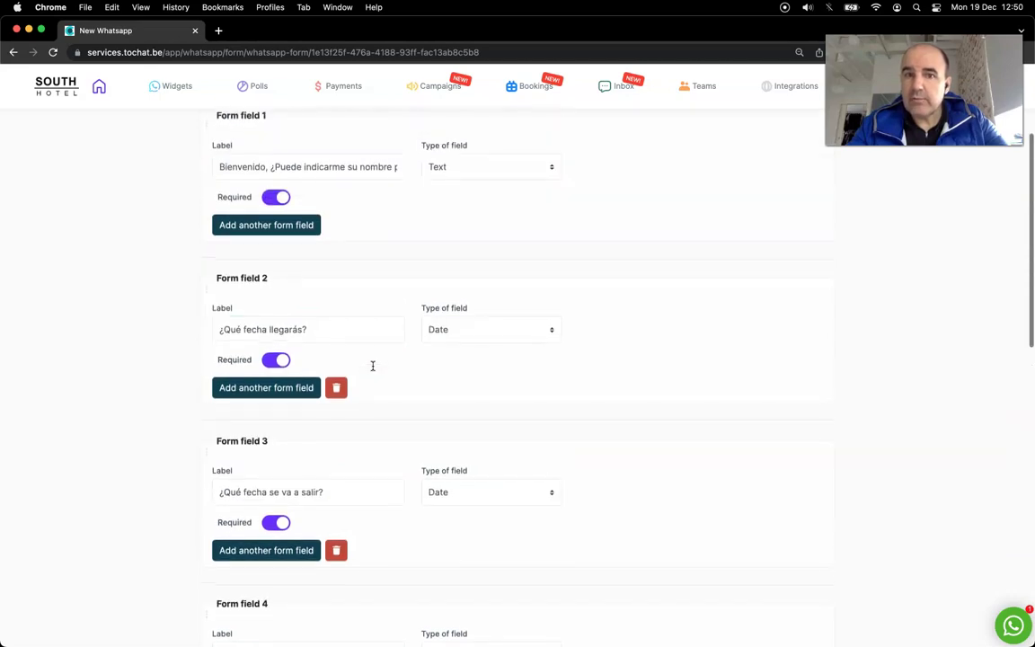
pyautogui.scroll(3, 372, 365)
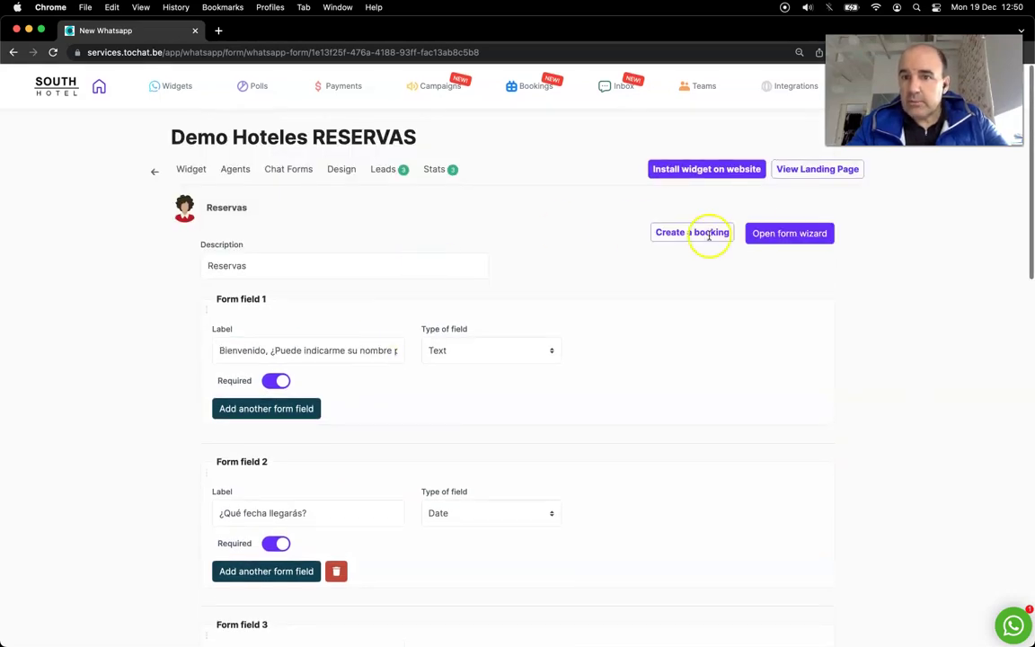
# Step: Set the widget design to the Bubble theme and save the widget settings
pyautogui.click(344, 170)
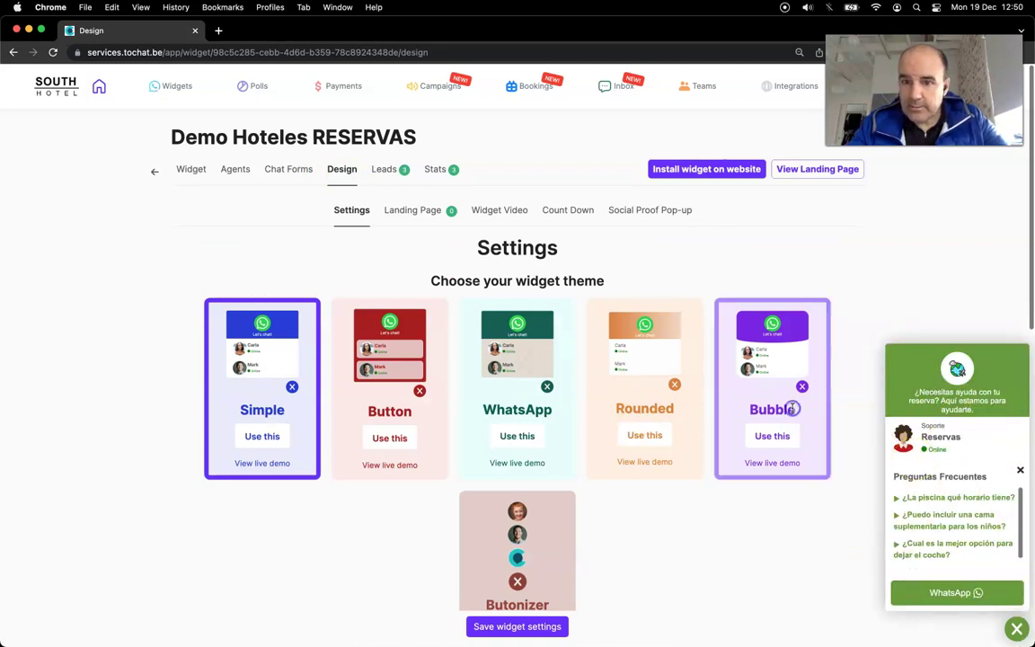
pyautogui.click(738, 430)
pyautogui.click(525, 626)
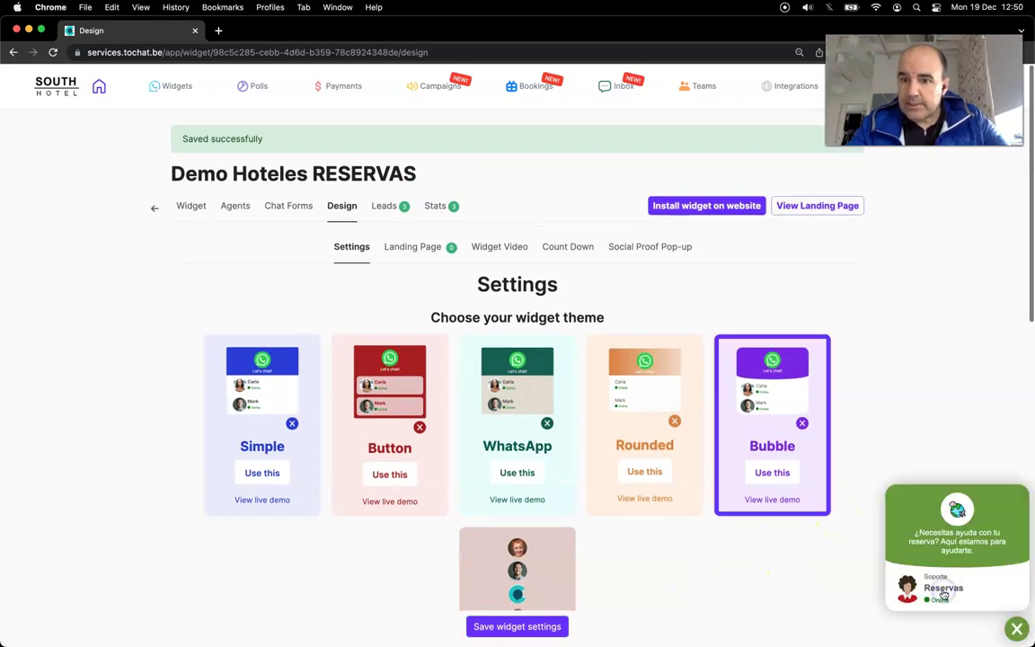
# Step: Preview the widget, expand the first FAQ, and start a WhatsApp chat with Reservas
pyautogui.click(943, 594)
pyautogui.click(925, 496)
pyautogui.click(946, 600)
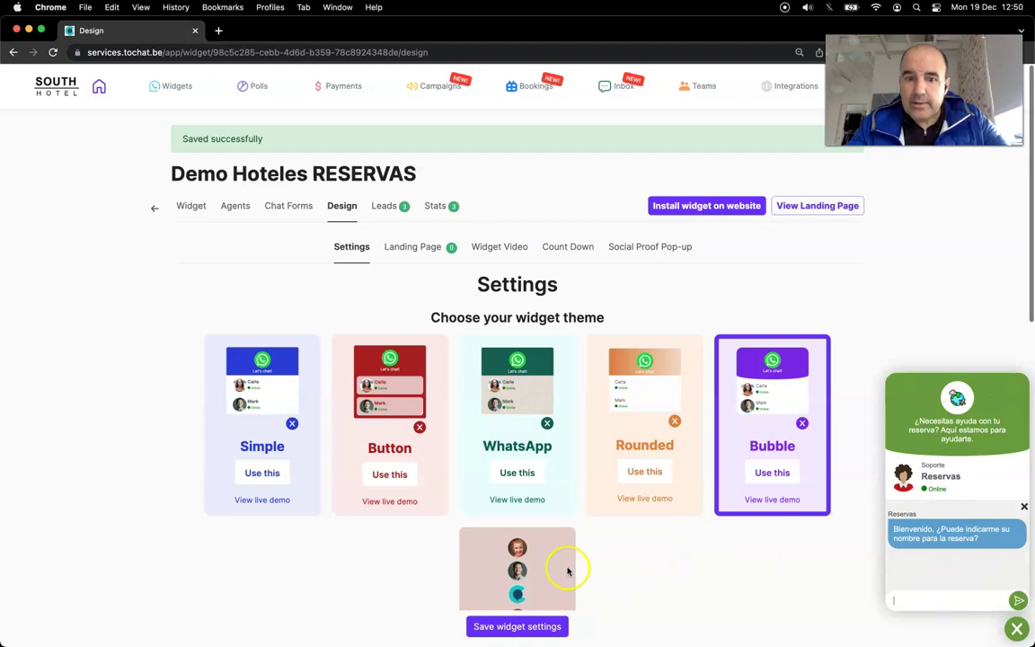
# Step: Try the Butonizer theme with its preview, then switch back to the Bubble theme
pyautogui.scroll(-1, 567, 571)
pyautogui.scroll(-2, 527, 508)
pyautogui.click(517, 557)
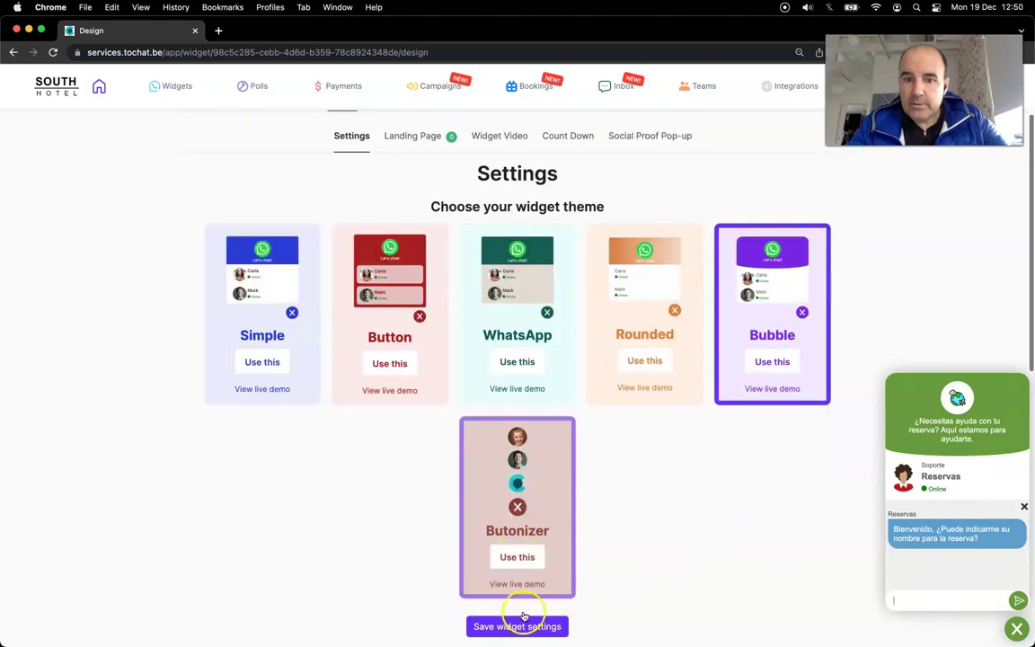
pyautogui.click(659, 595)
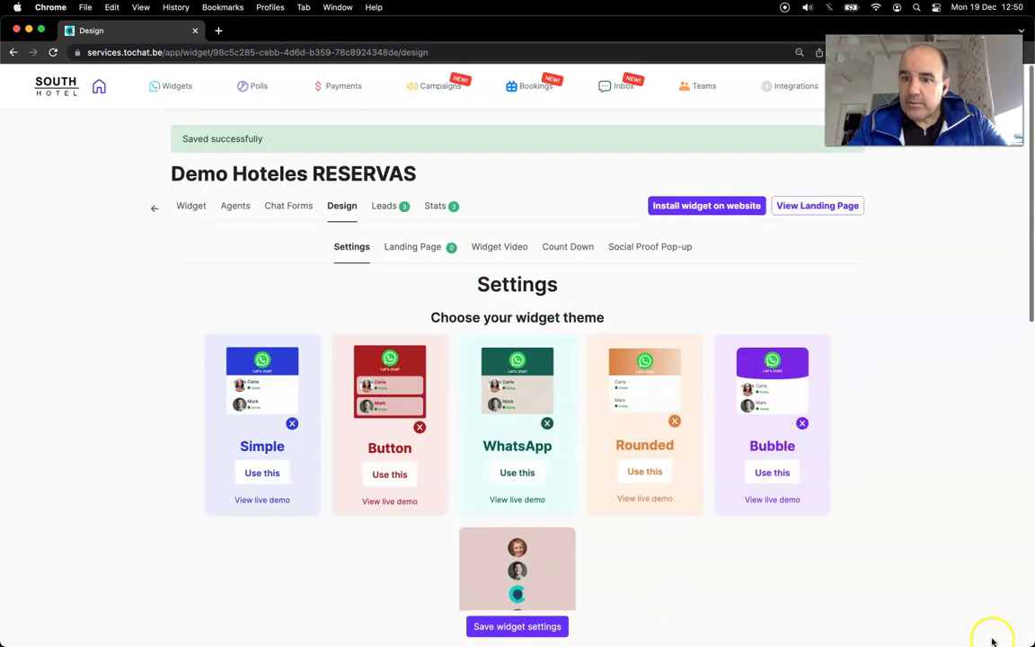
pyautogui.click(1012, 591)
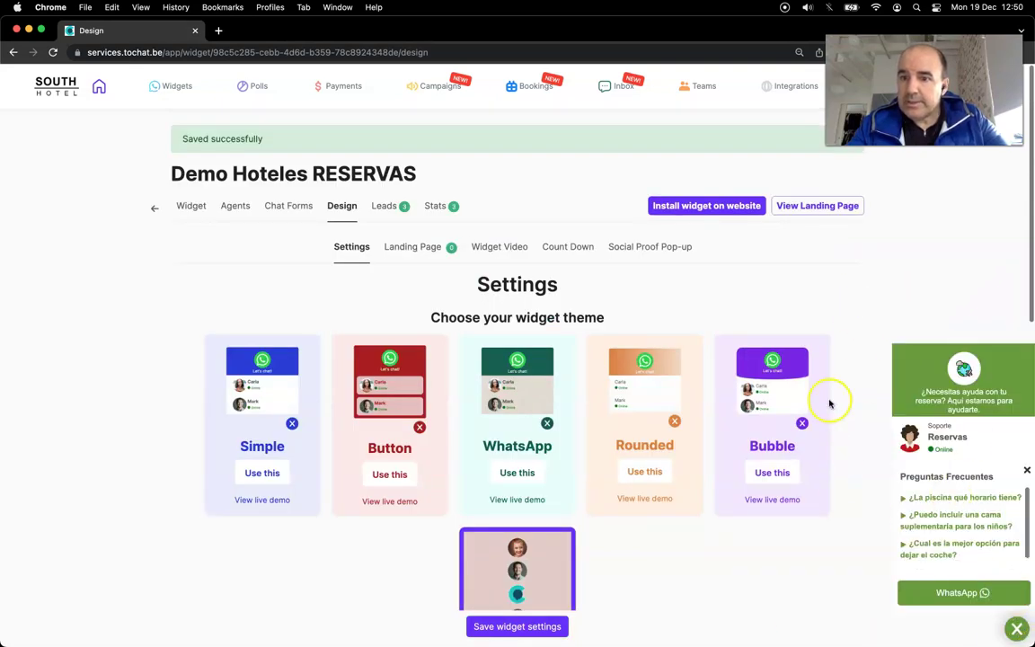
pyautogui.click(1018, 629)
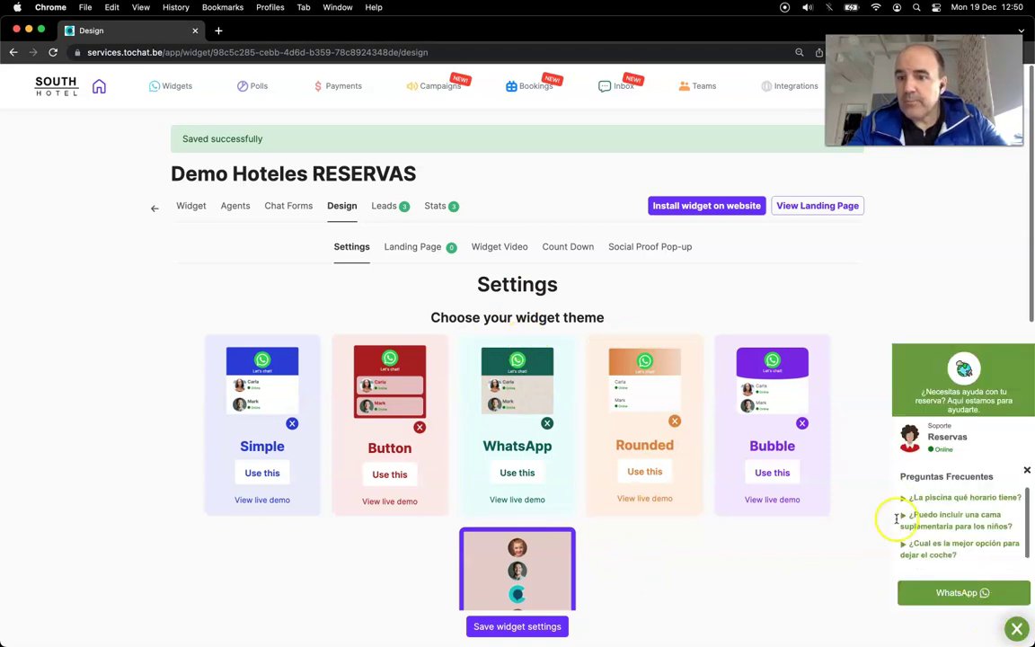
pyautogui.click(734, 437)
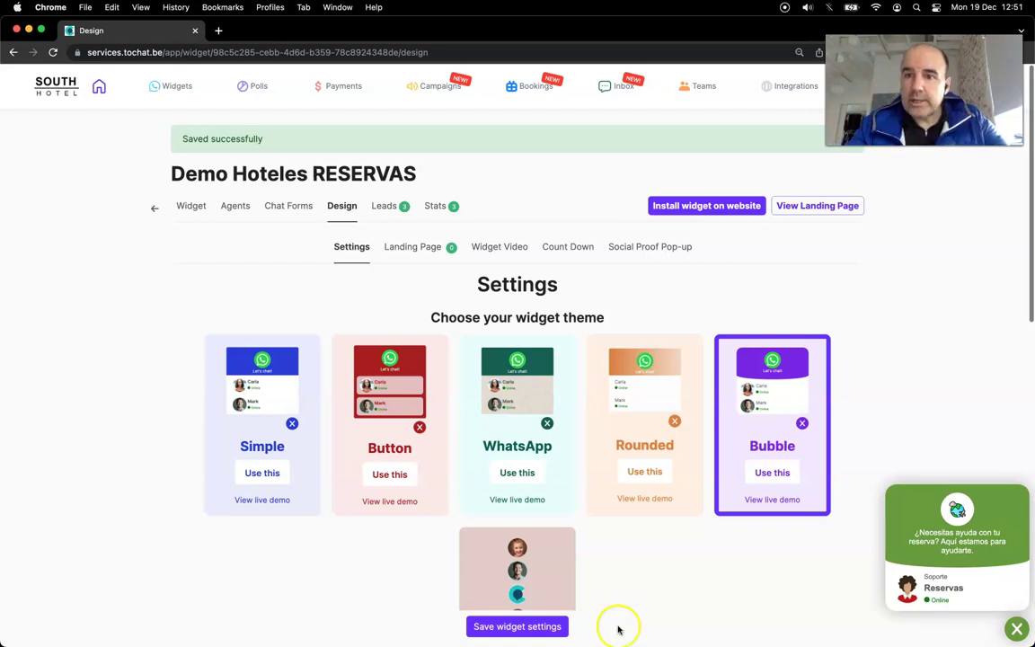
pyautogui.moveTo(515, 635)
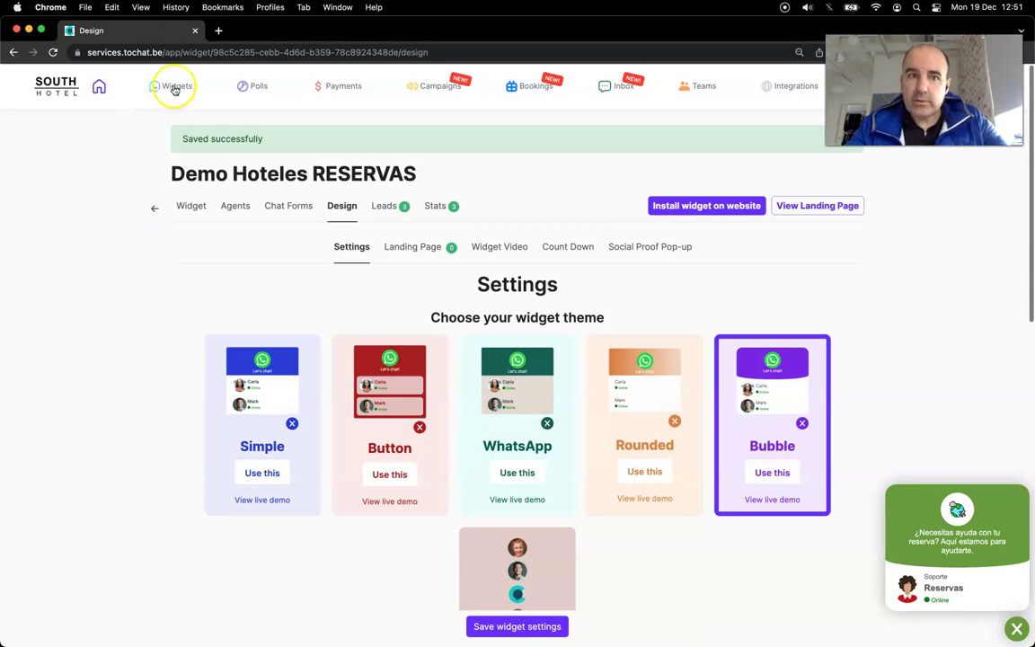
pyautogui.moveTo(174, 85)
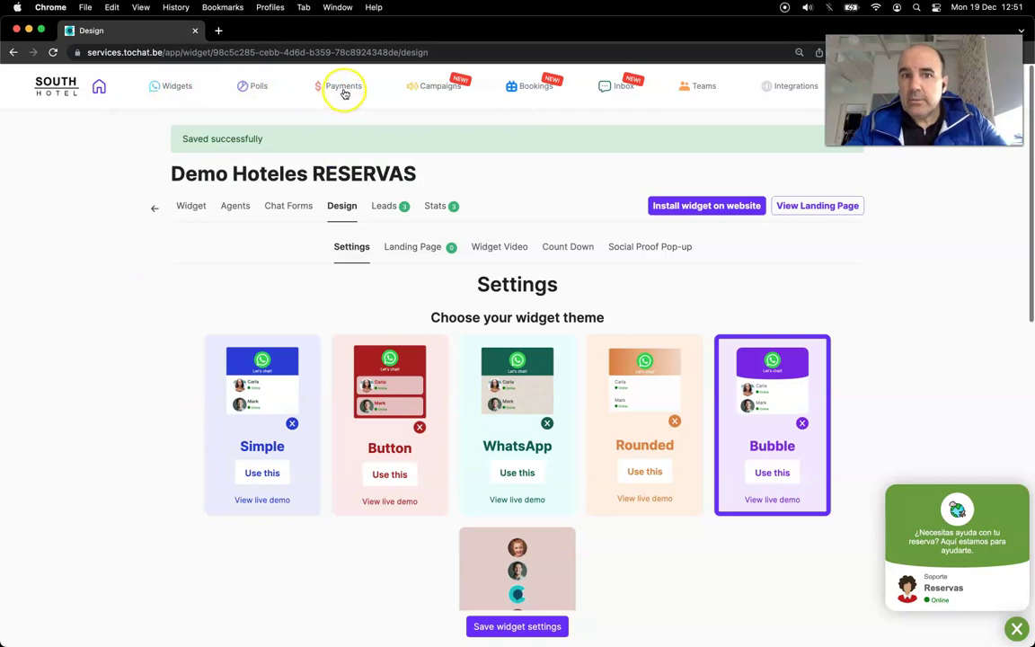
pyautogui.moveTo(344, 90)
pyautogui.moveTo(452, 90)
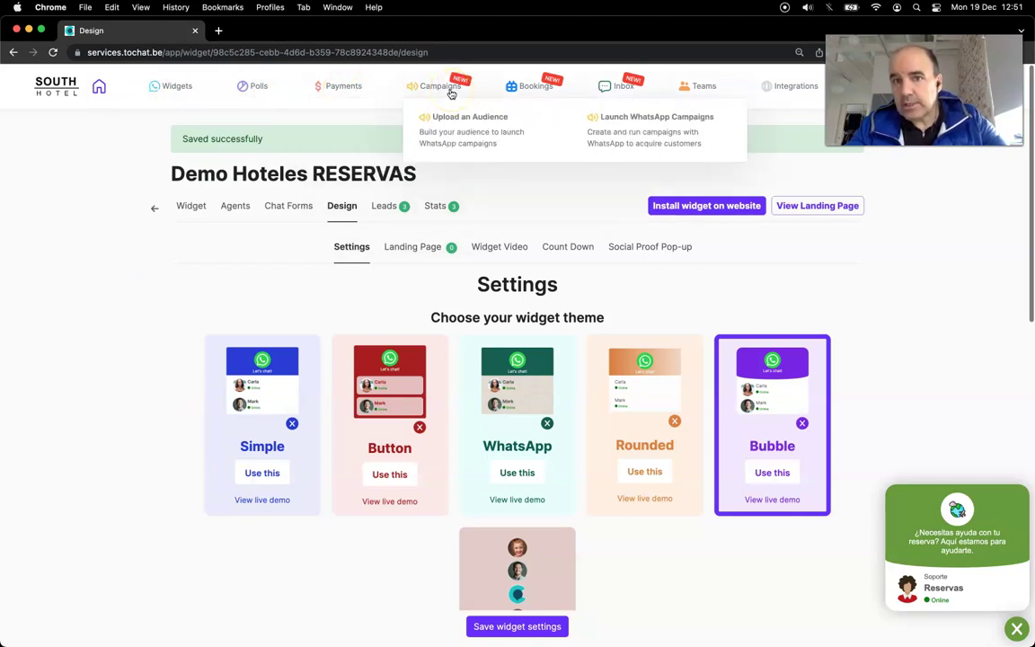
pyautogui.moveTo(538, 88)
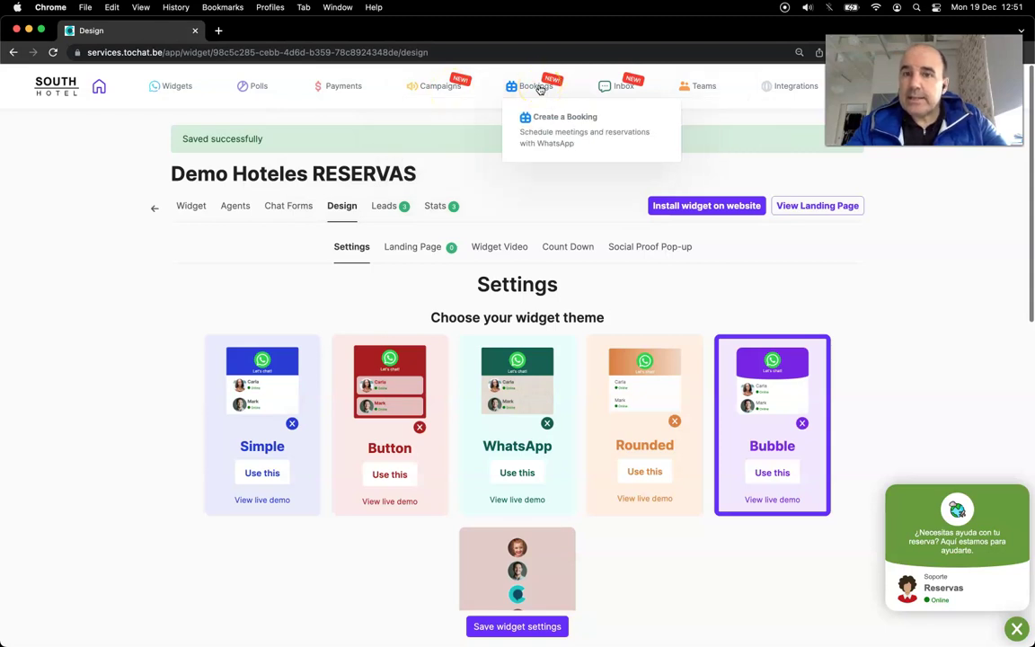
pyautogui.click(541, 95)
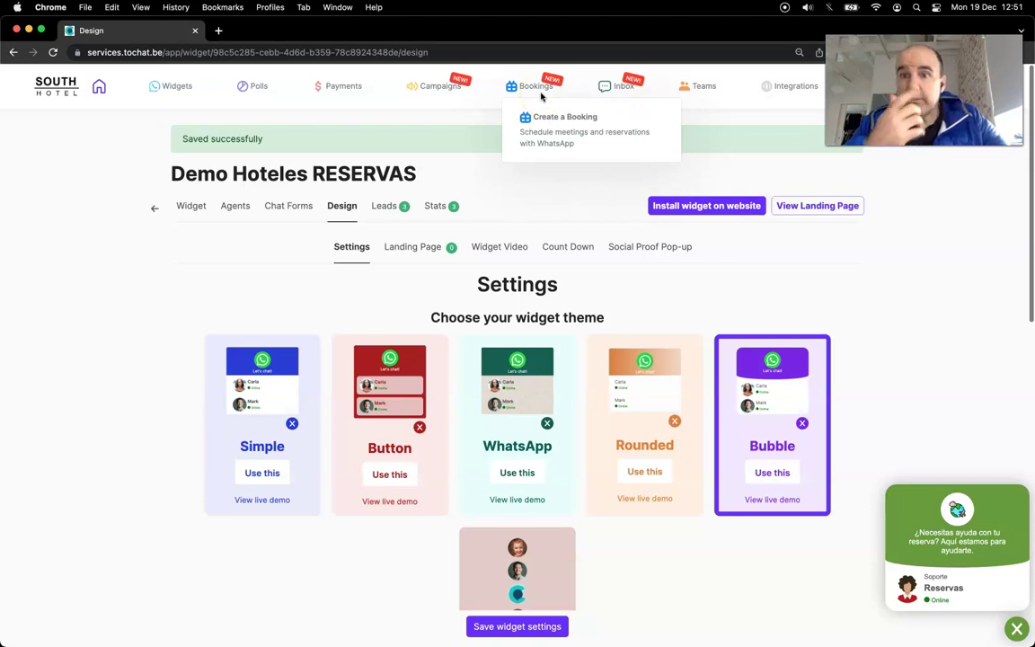
pyautogui.click(620, 94)
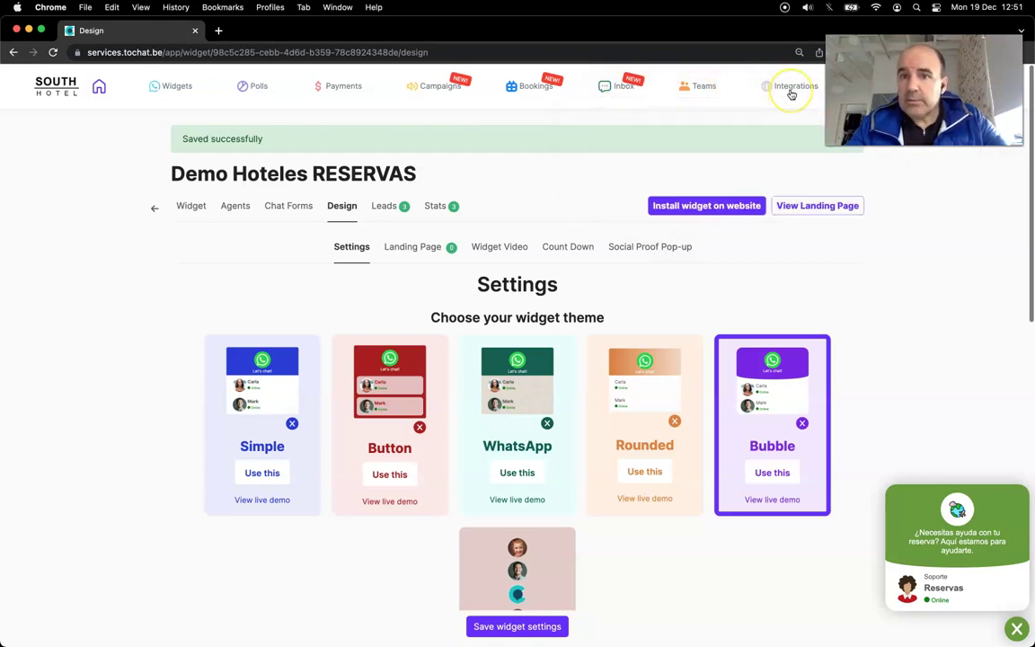
pyautogui.moveTo(783, 92)
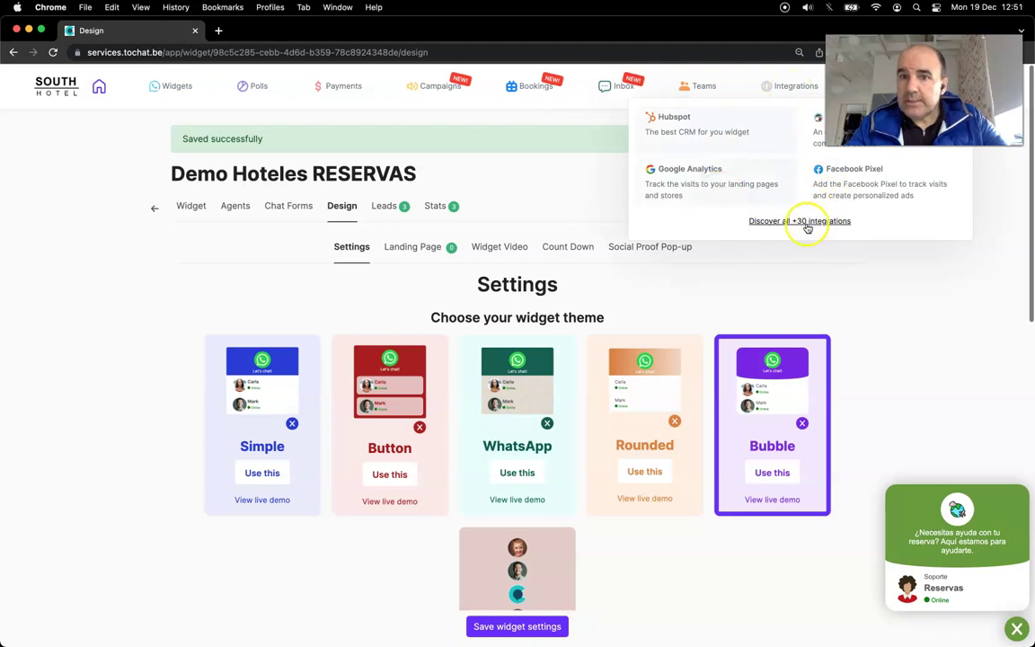
pyautogui.moveTo(712, 91)
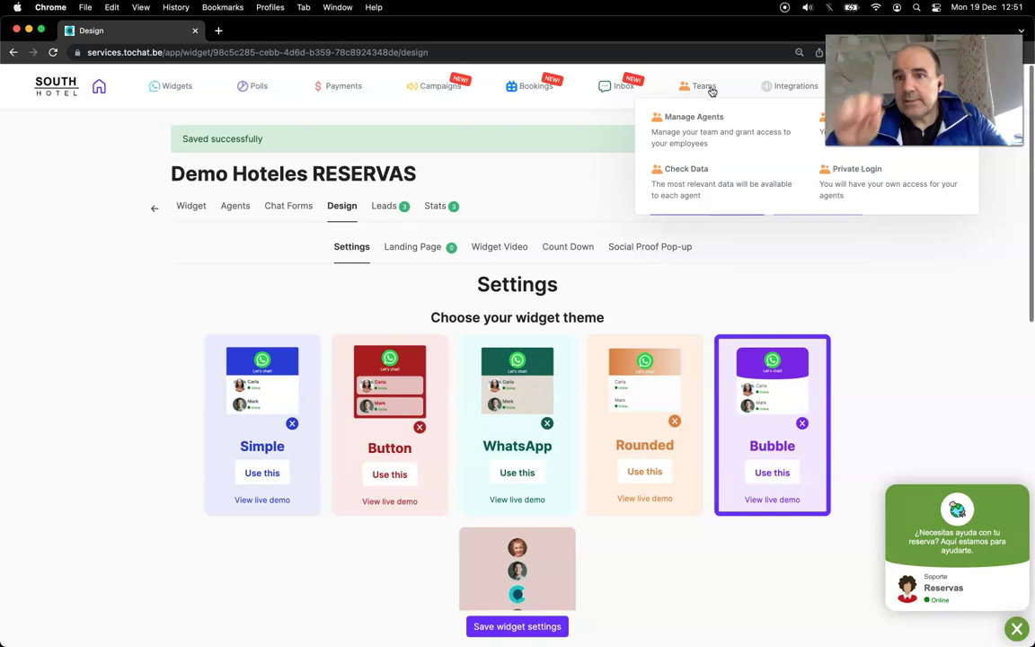
pyautogui.click(952, 331)
pyautogui.click(631, 301)
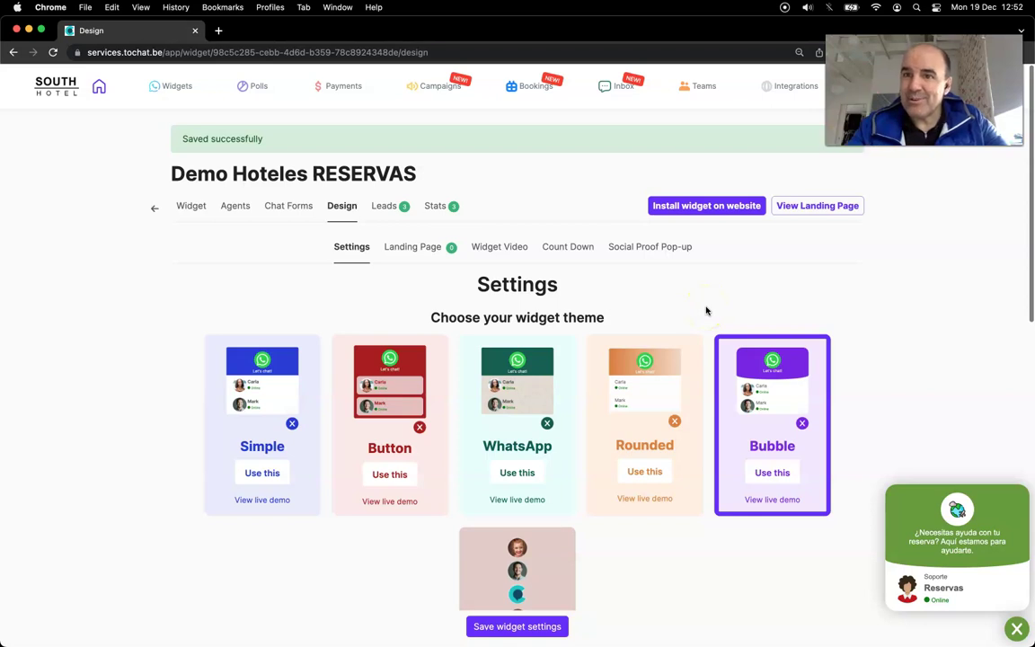
pyautogui.click(413, 364)
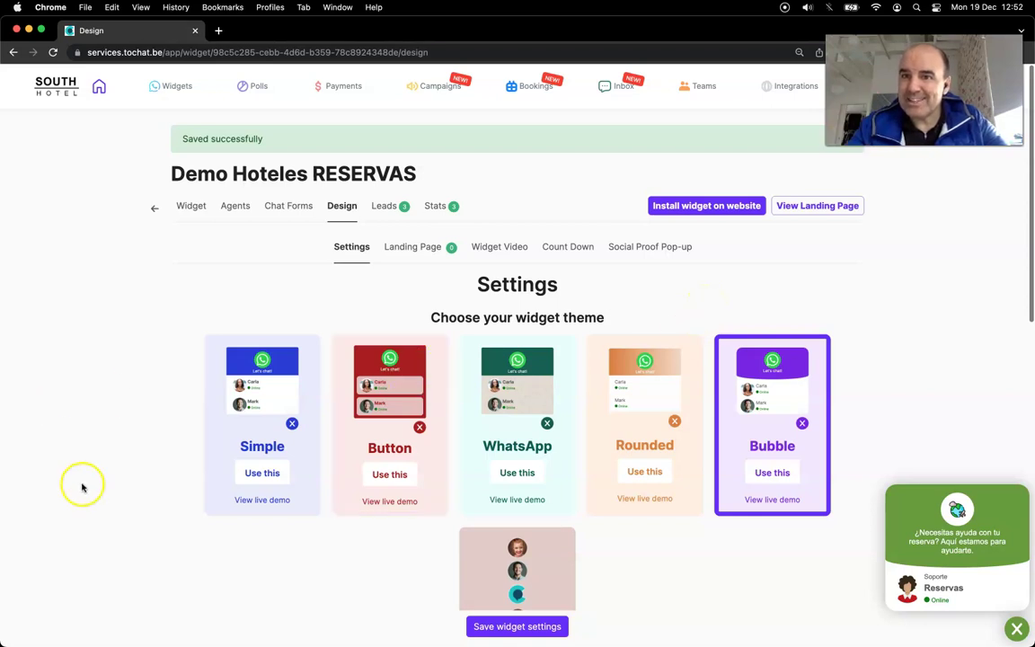